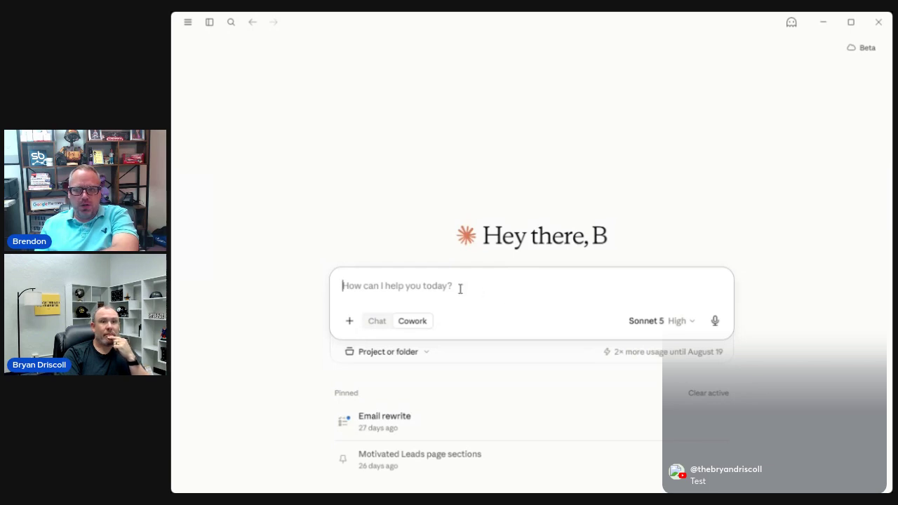
View the sidebar, compare the Chat and Cowork modes, and return to Cowork mode.
{"action": "left_click", "coordinate": [209, 22]}
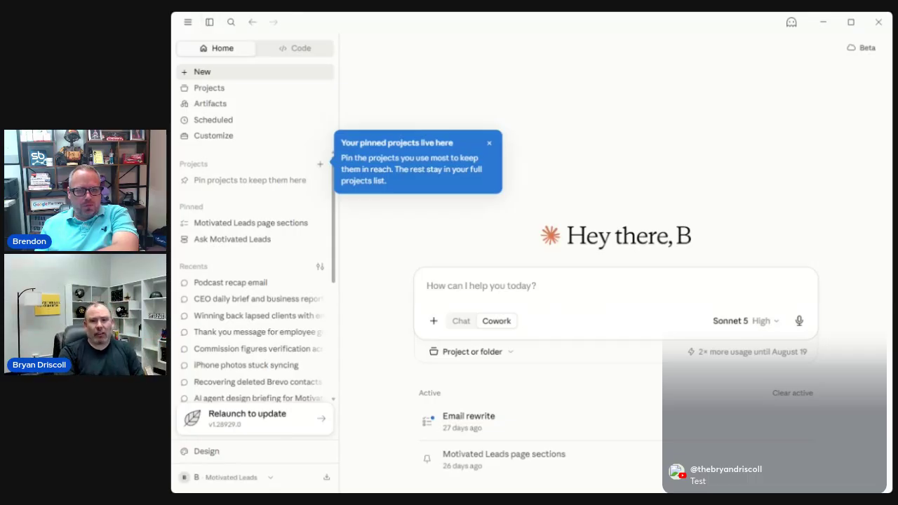
{"action": "left_click", "coordinate": [209, 22]}
{"action": "left_click", "coordinate": [209, 22]}
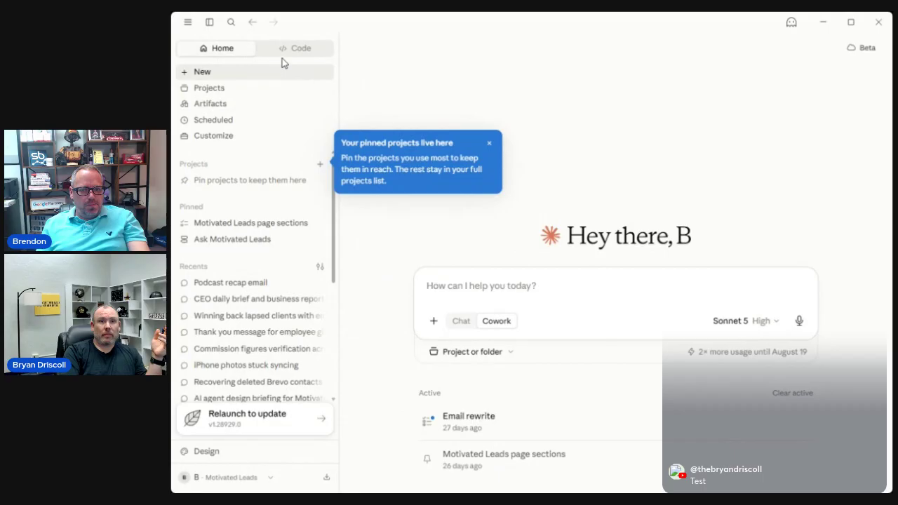
{"action": "left_click", "coordinate": [461, 321]}
{"action": "left_click", "coordinate": [496, 322]}
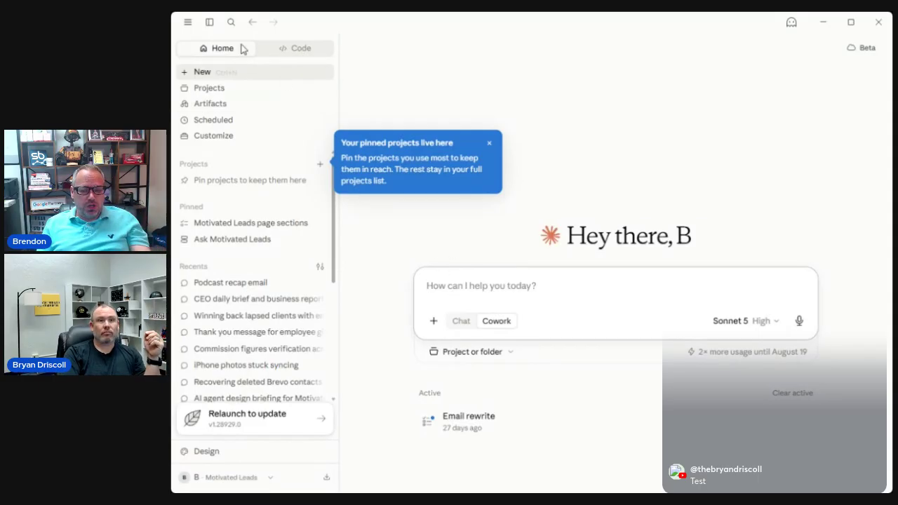
{"action": "left_click", "coordinate": [209, 22]}
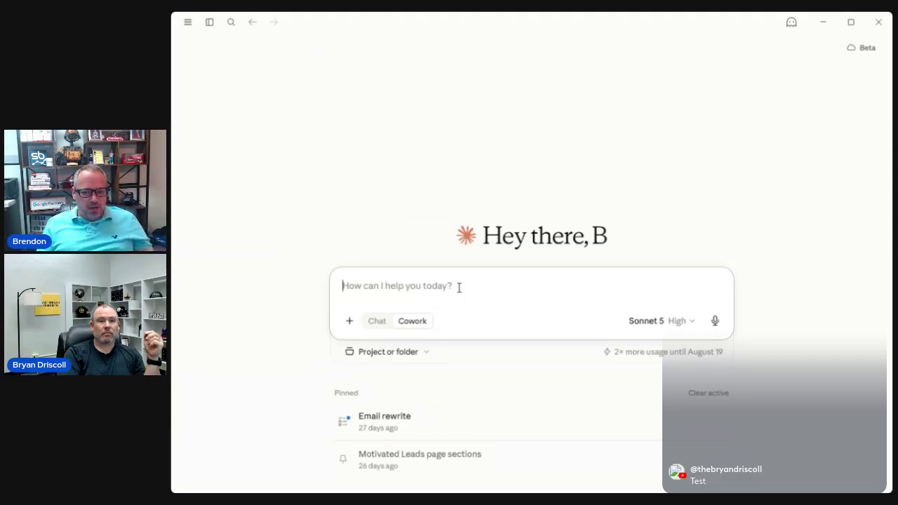
{"action": "left_click", "coordinate": [379, 321]}
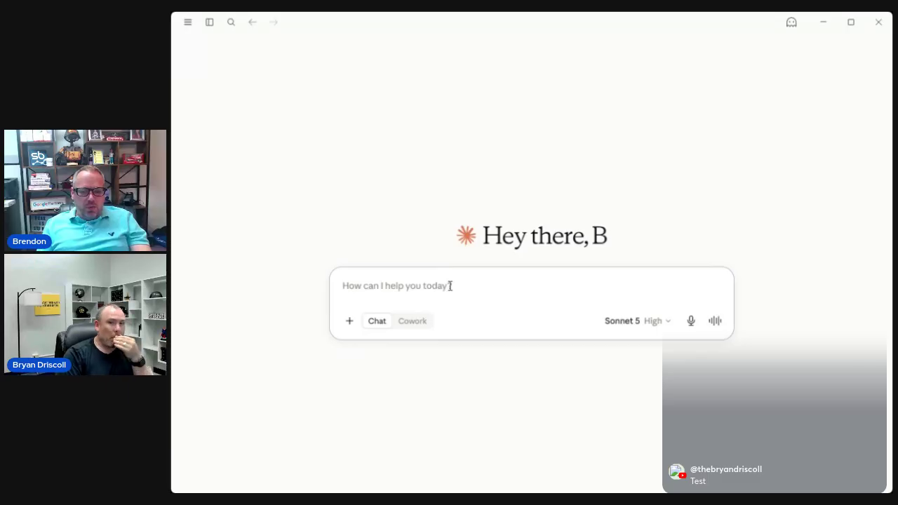
{"action": "left_click", "coordinate": [422, 324]}
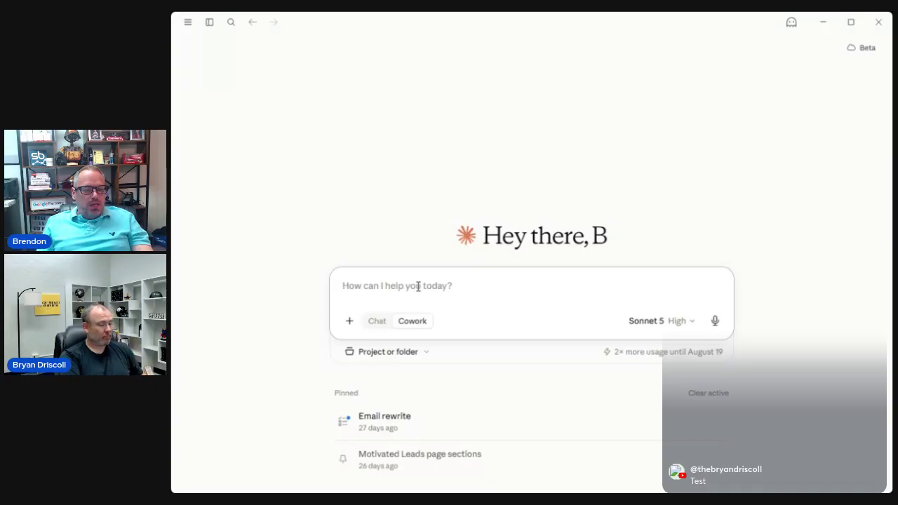
{"action": "type", "text": "can you o"}
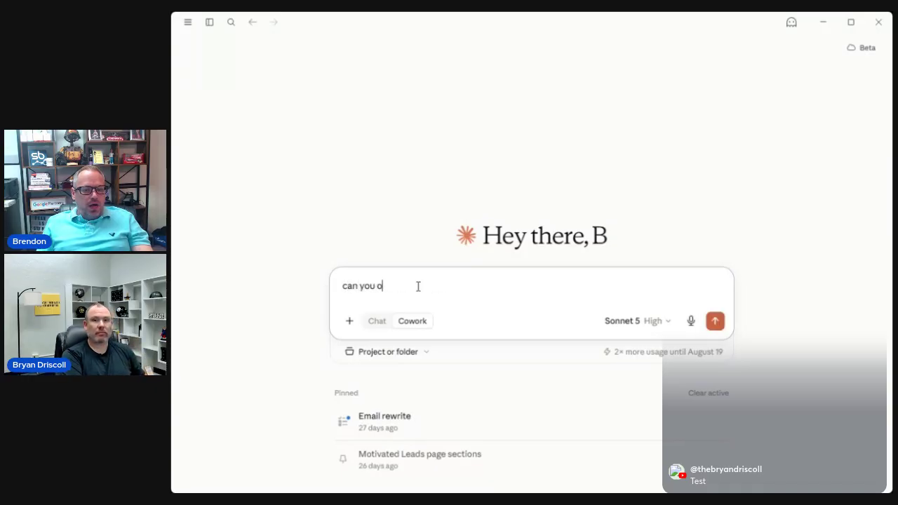
{"action": "key", "text": "BackSpace"}
{"action": "key", "text": "BackSpace"}
{"action": "key", "text": "BackSpace"}
{"action": "key", "text": "BackSpace"}
{"action": "key", "text": "BackSpace"}
{"action": "key", "text": "BackSpace"}
{"action": "key", "text": "BackSpace"}
Begin the prompt with "I'm having a cookout and I am going to have about 5 guests out".
{"action": "type", "text": "I'm havi"}
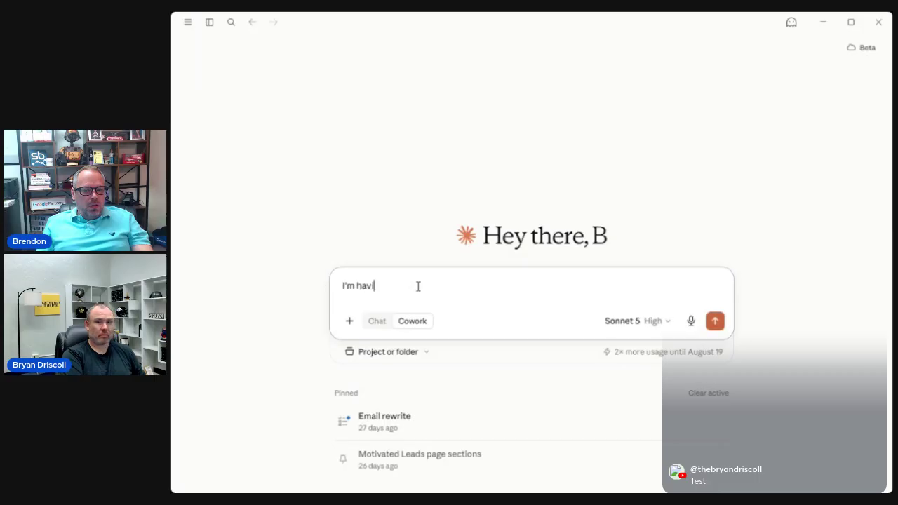
{"action": "type", "text": "ng a cookout and I woul"}
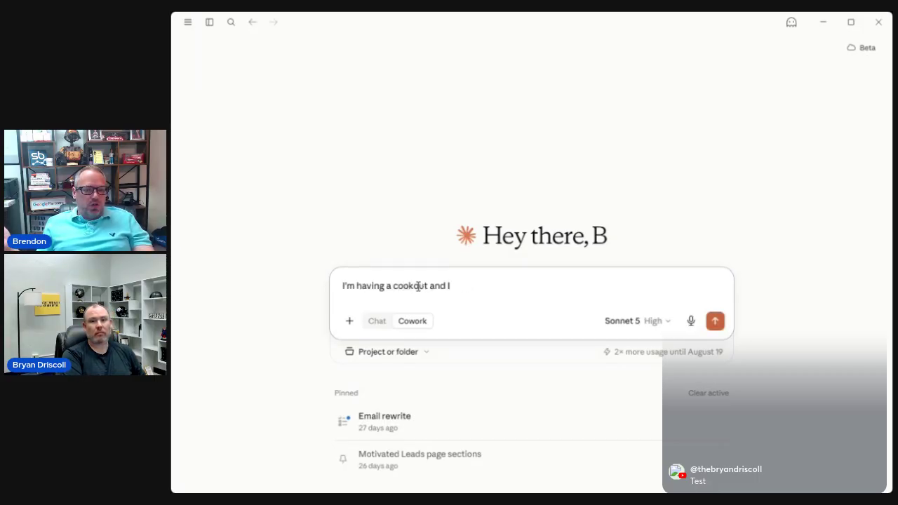
{"action": "key", "text": "BackSpace"}
{"action": "key", "text": "BackSpace"}
{"action": "type", "text": "am"}
{"action": "type", "text": " going to have "}
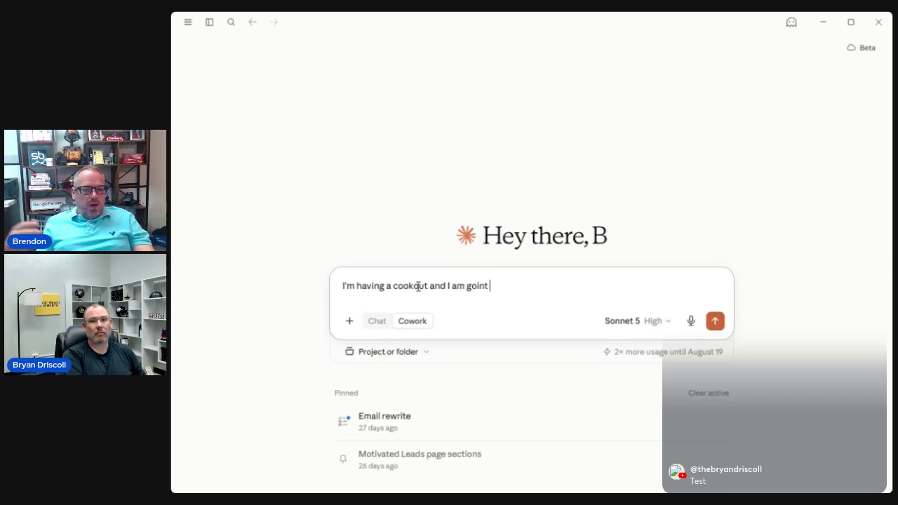
{"action": "type", "text": "about 5 "}
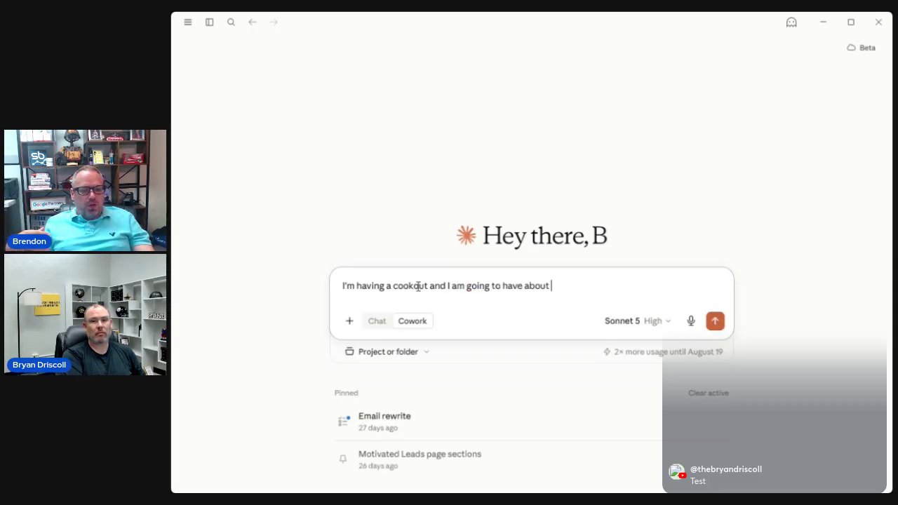
{"action": "type", "text": "guests out"}
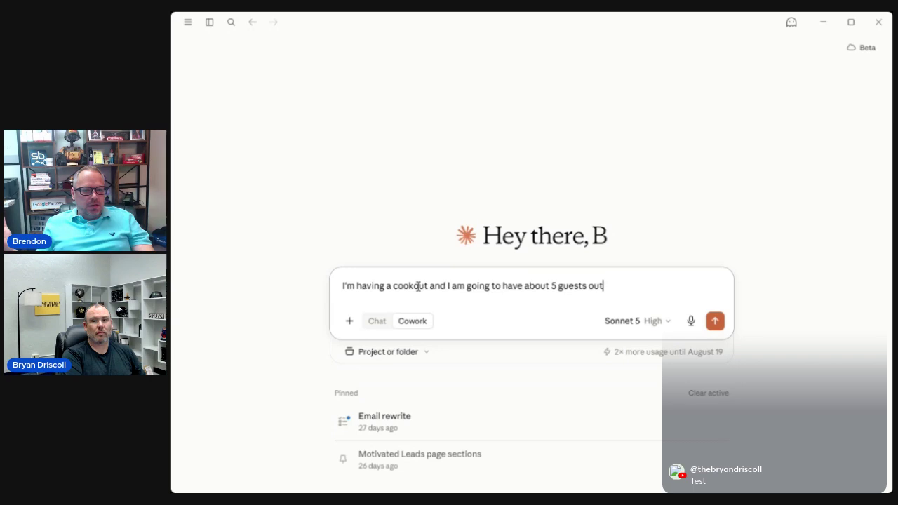
Add "I'd like to have a classic BBQ with some meat, corn and baked beans." to the prompt.
{"action": "type", "text": ". I'd like to ha"}
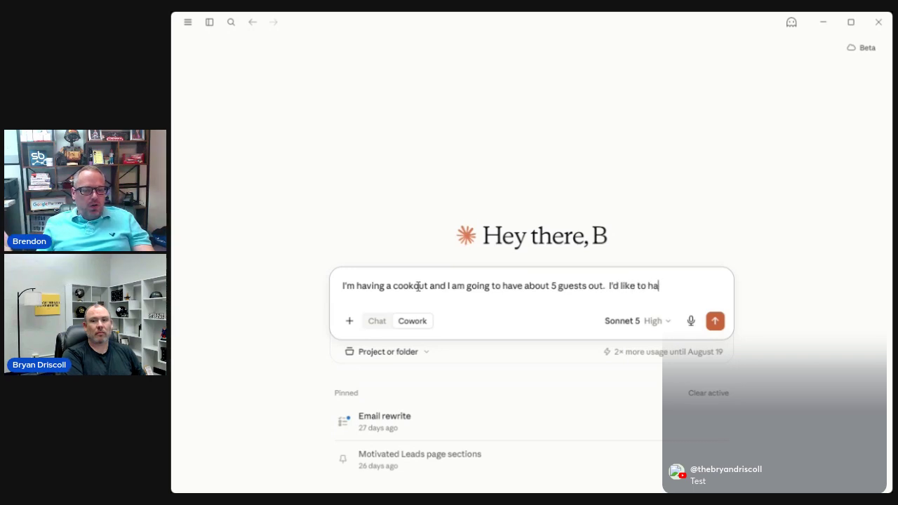
{"action": "type", "text": "ve a classic B"}
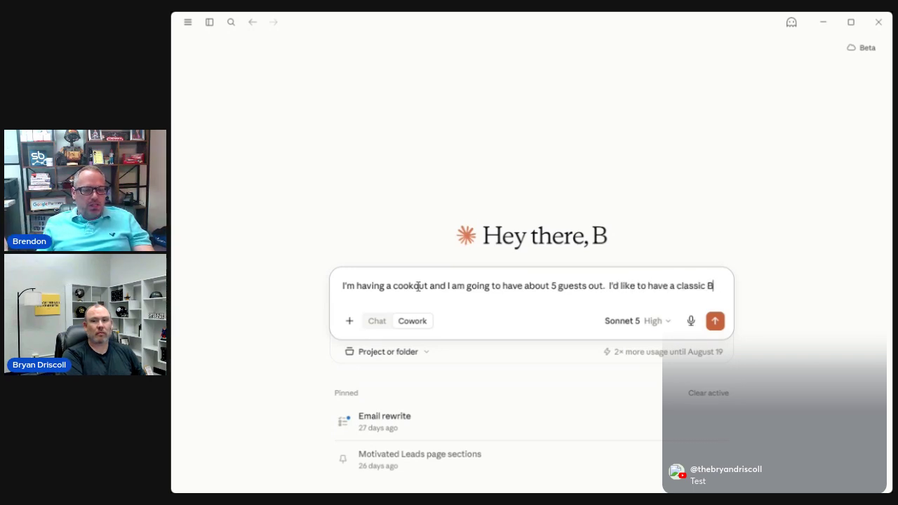
{"action": "type", "text": "BQ with some meat"}
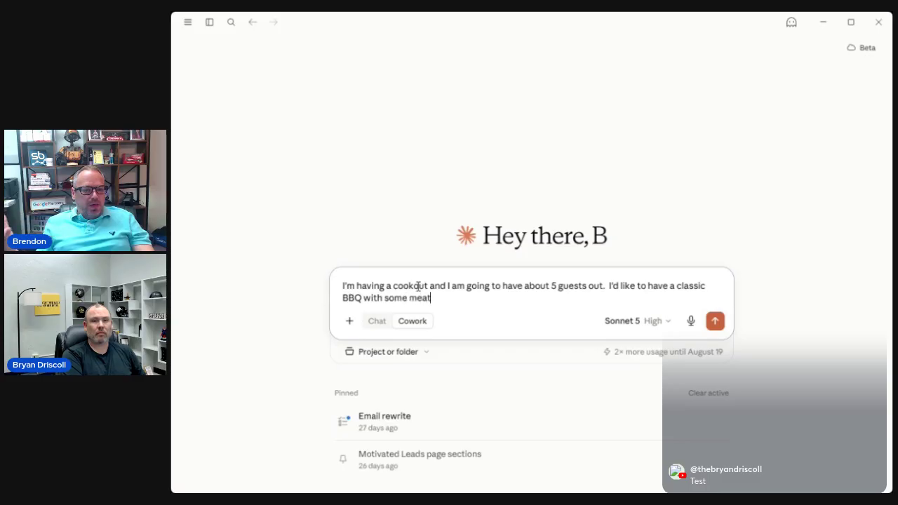
{"action": "type", "text": ", corn an"}
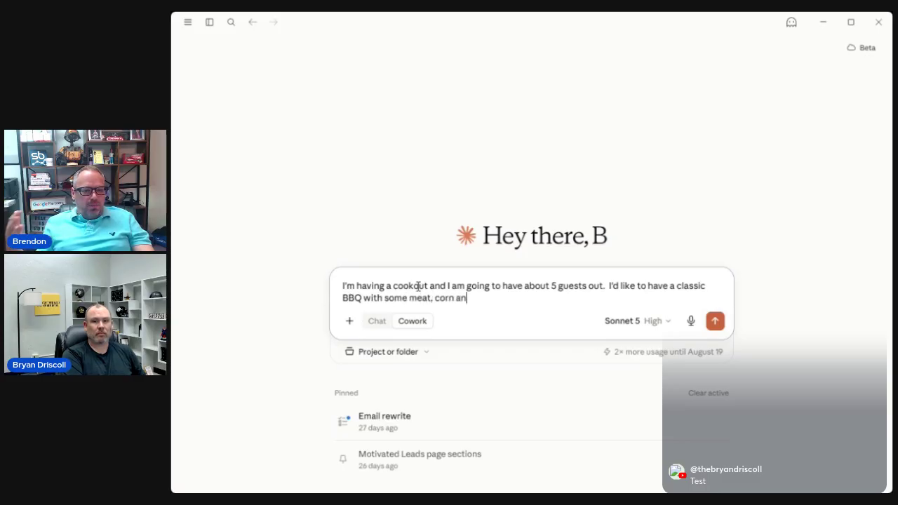
{"action": "type", "text": "d baked beans.  I"}
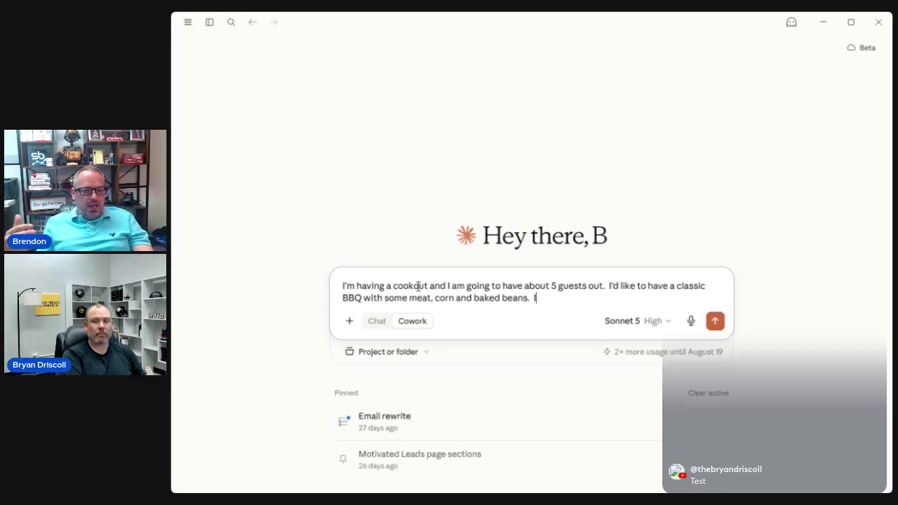
Add a statement to the prompt naming the home town, properly capitalized.
{"action": "type", "text": " live in bethel"}
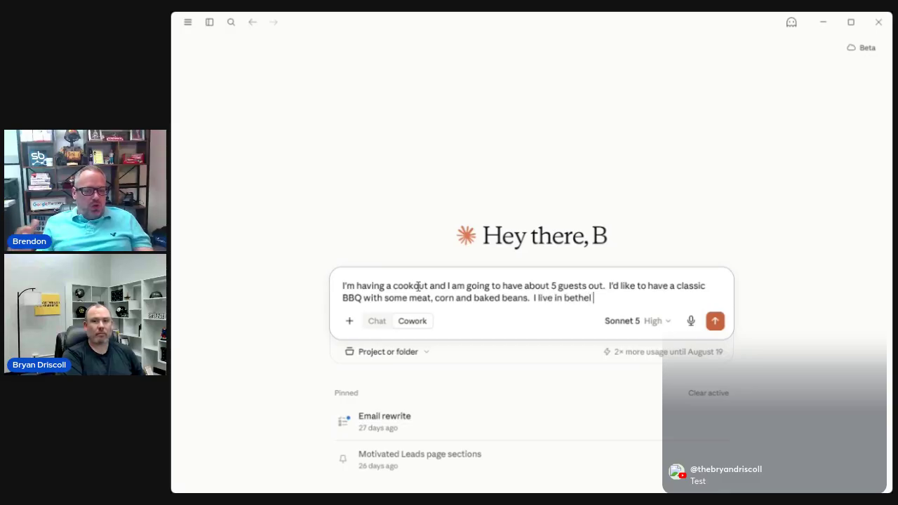
{"action": "key", "text": "BackSpace"}
{"action": "key", "text": "BackSpace"}
{"action": "key", "text": "BackSpace"}
{"action": "key", "text": "BackSpace"}
{"action": "type", "text": "Bethel P"}
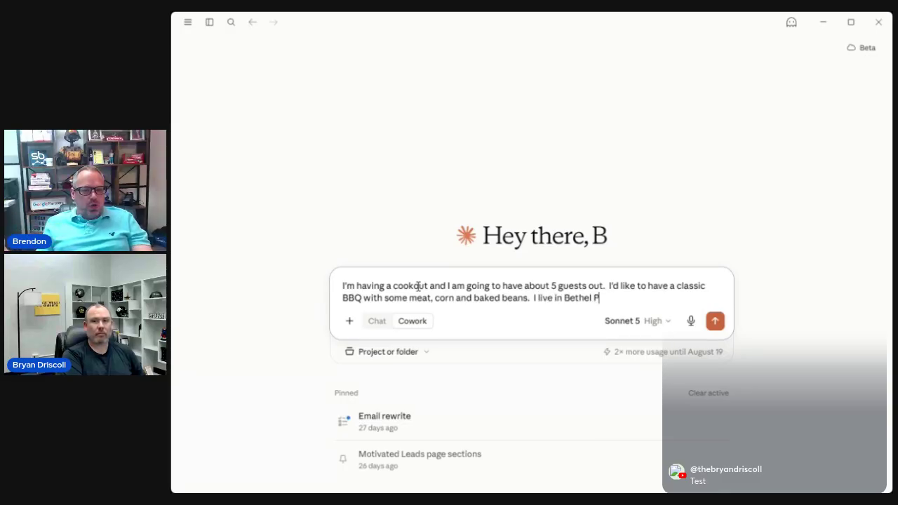
{"action": "type", "text": "ark, and I l"}
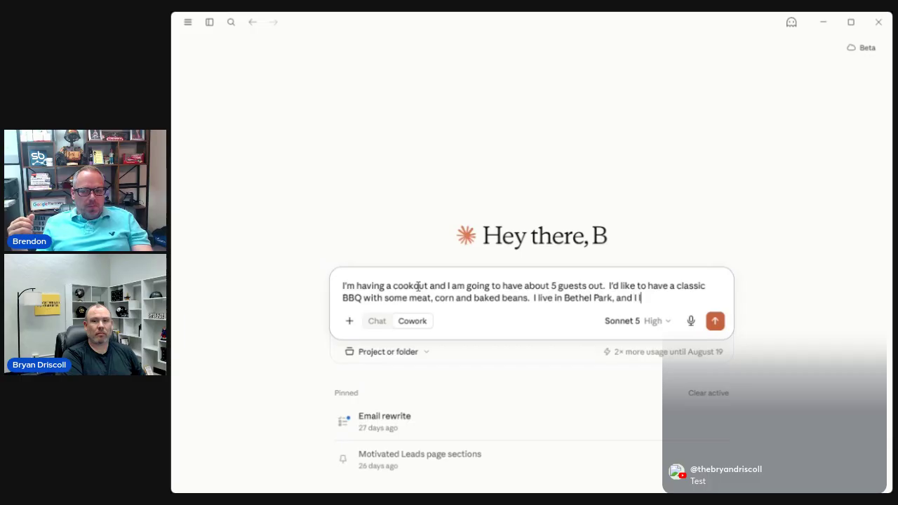
Complete the prompt with "like to order my food from Giant Eagle - using Chrome - can you order these for me?".
{"action": "type", "text": "ike to order my food"}
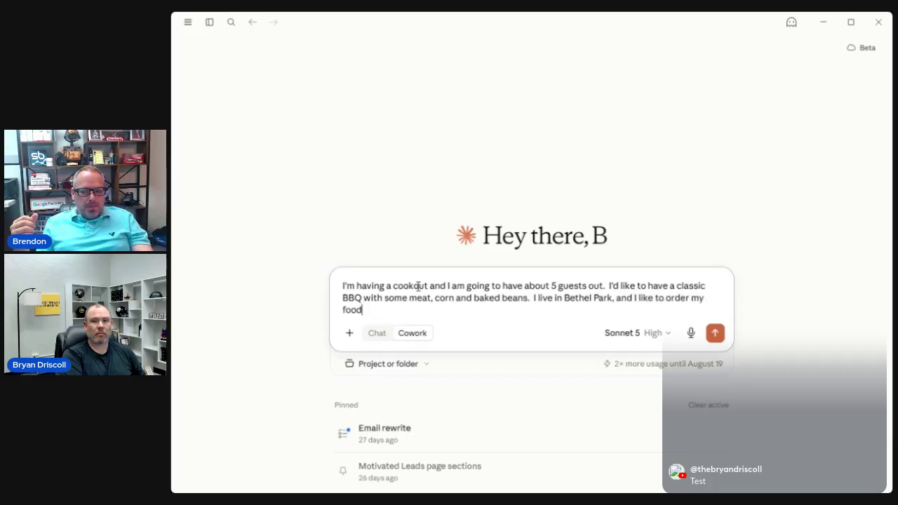
{"action": "type", "text": " from giant"}
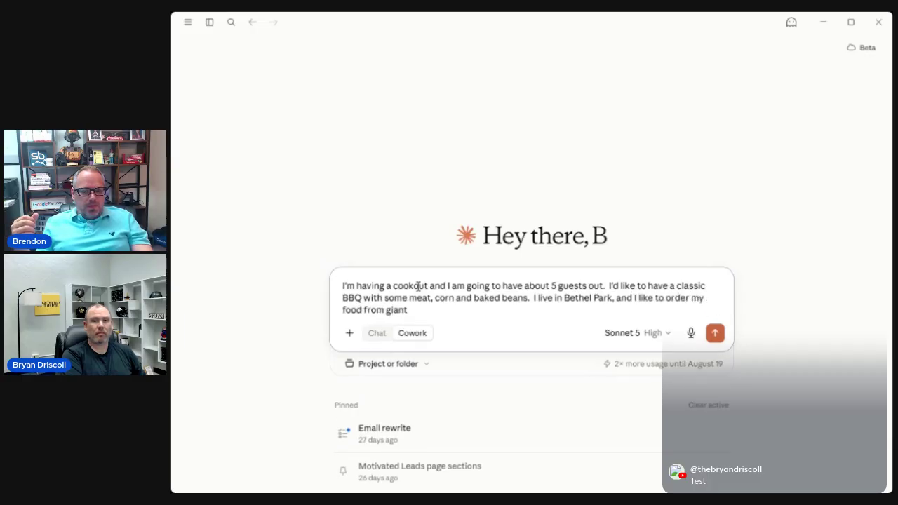
{"action": "key", "text": "BackSpace"}
{"action": "type", "text": "G"}
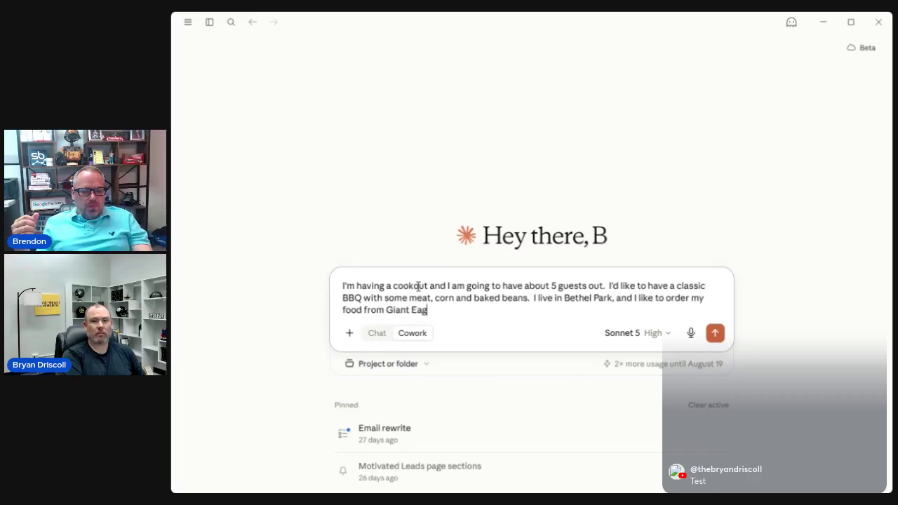
{"action": "type", "text": "iant Eagle - using Chro"}
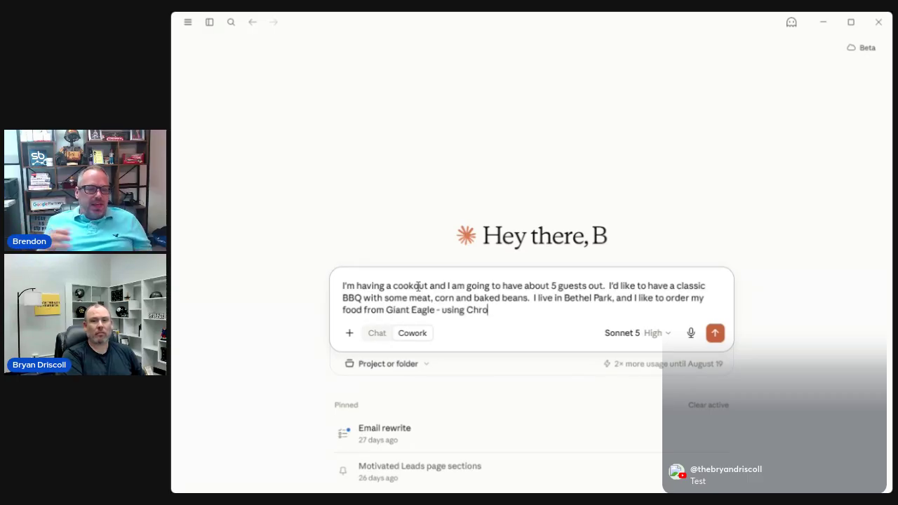
{"action": "type", "text": "me - can you order the"}
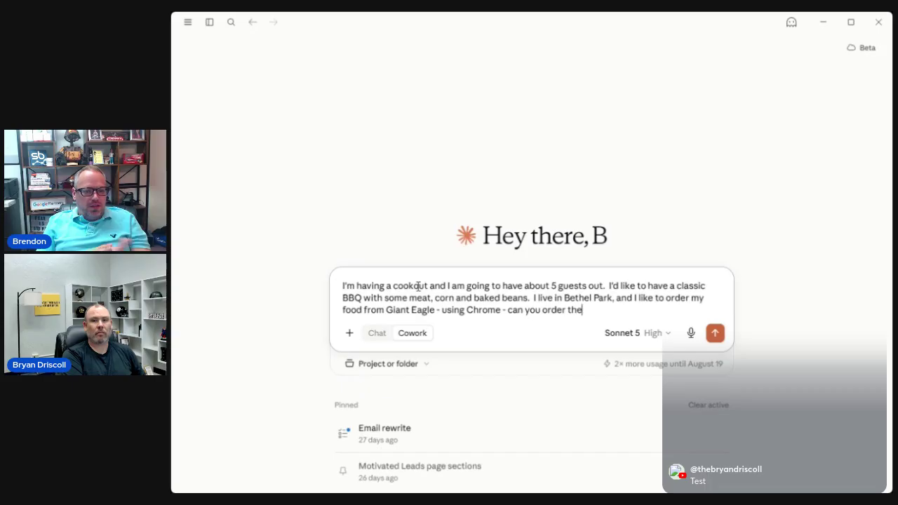
{"action": "type", "text": "se for me?"}
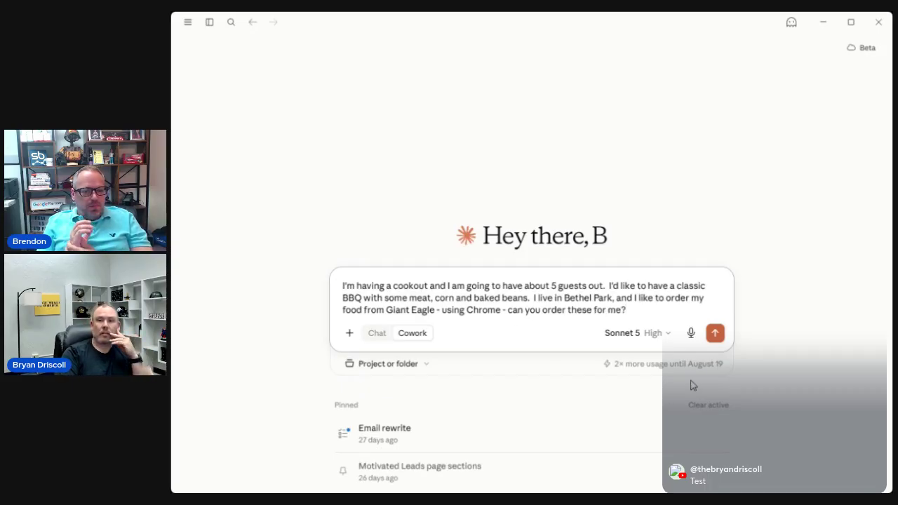
Sign in again to renew the session and submit the cookout order prompt in Cowork mode.
{"action": "left_click", "coordinate": [718, 337]}
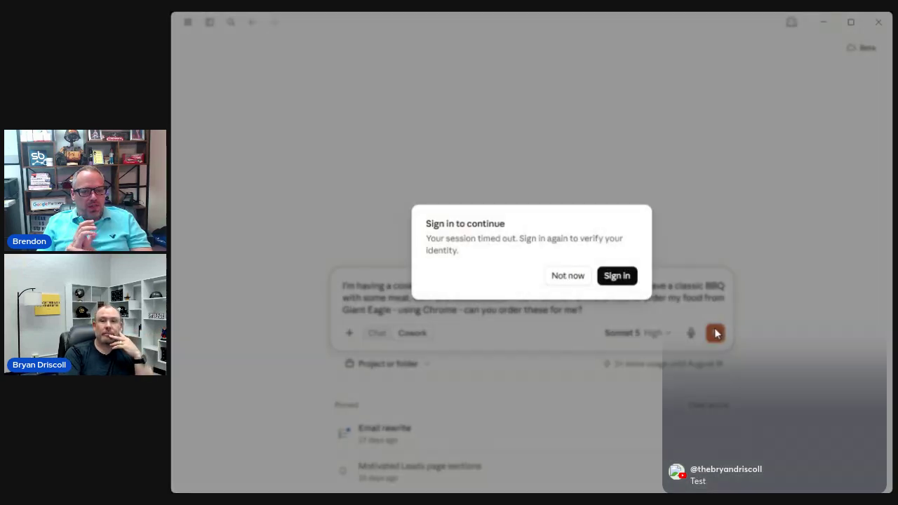
{"action": "left_click", "coordinate": [616, 276]}
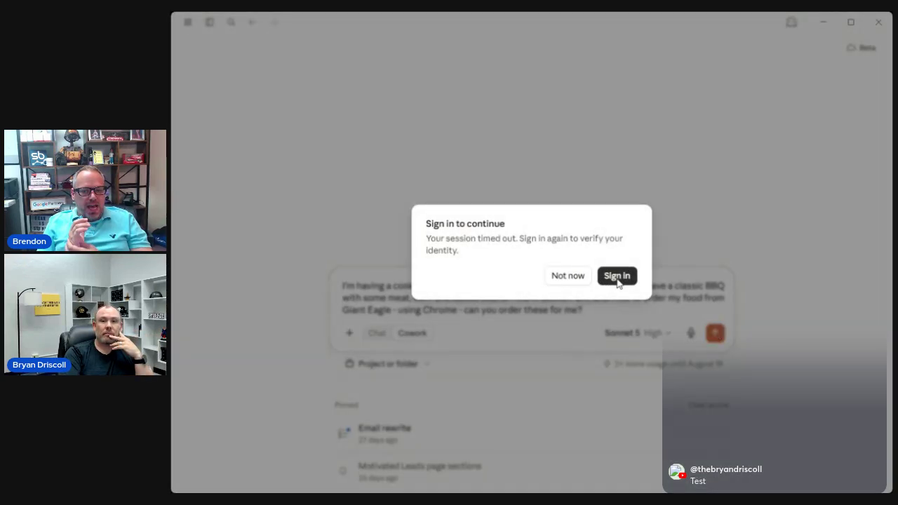
{"action": "left_click", "coordinate": [550, 457]}
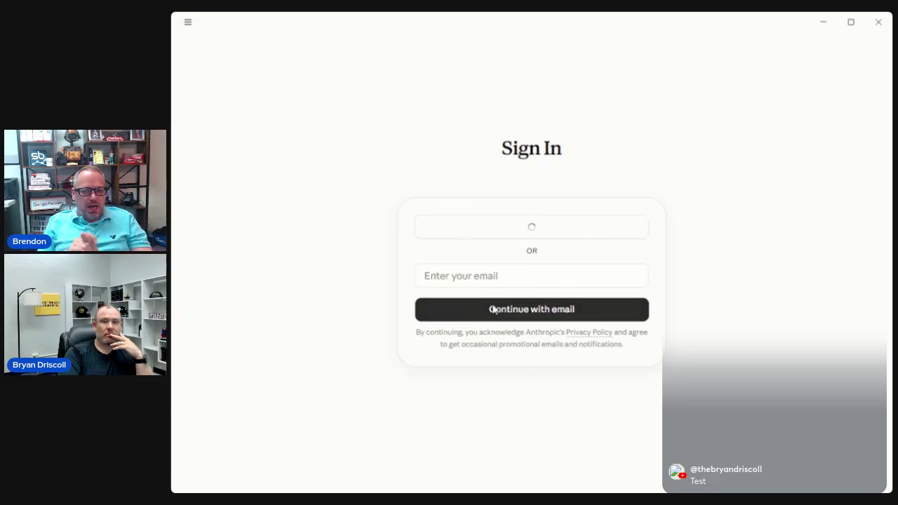
{"action": "type", "text": "I'm having a cookout and I am going to have about 5 guests out.  I'd like to have a classic BBQ with some meat, corn and baked beans.  I live in Bethel Park, and I like to order my food from Giant Eagle - using Chrome - can you order these for me?"}
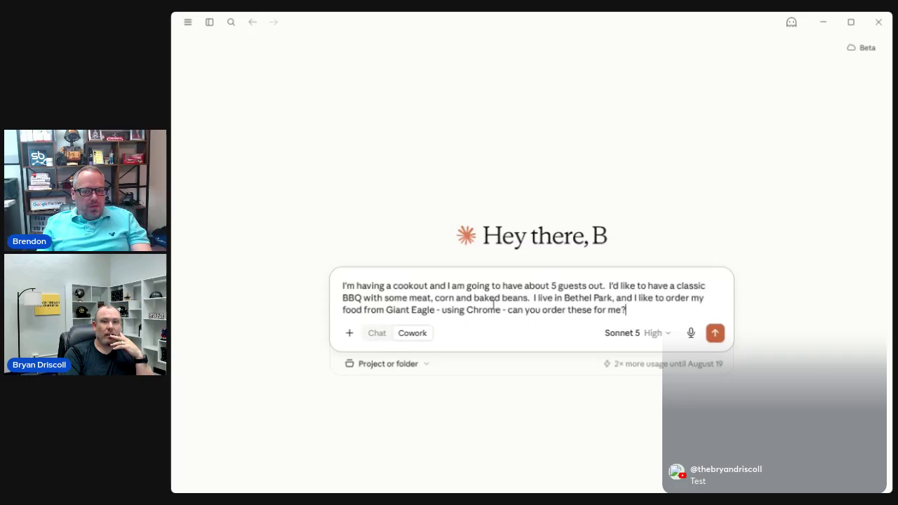
{"action": "left_click", "coordinate": [714, 338]}
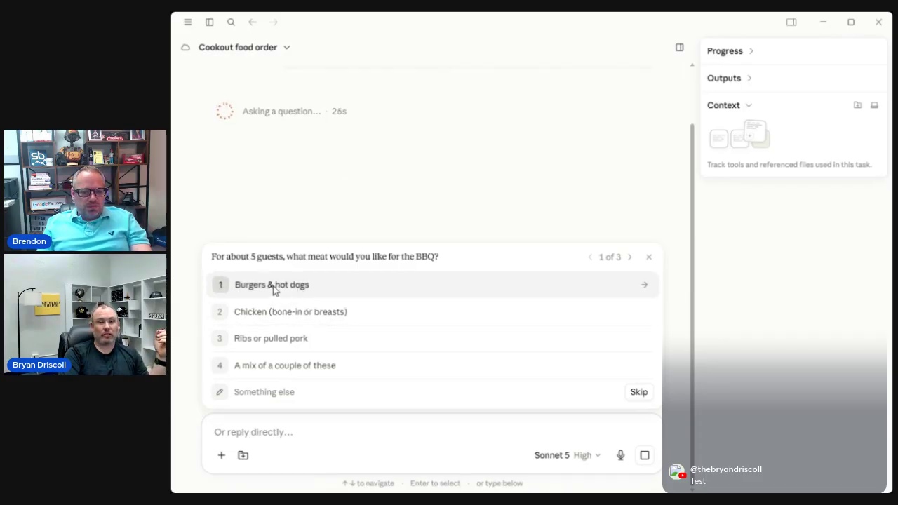
Answer the questions: Burgers & hot dogs; Fresh corn on the cob + canned baked beans; Pickup, build cart only; Let me pick via a confirmation screen.
{"action": "left_click", "coordinate": [274, 289]}
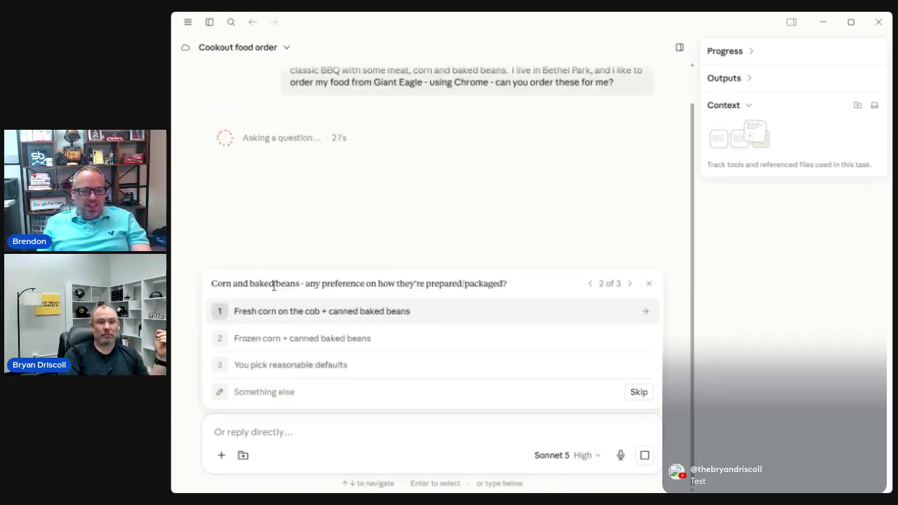
{"action": "left_click", "coordinate": [330, 317]}
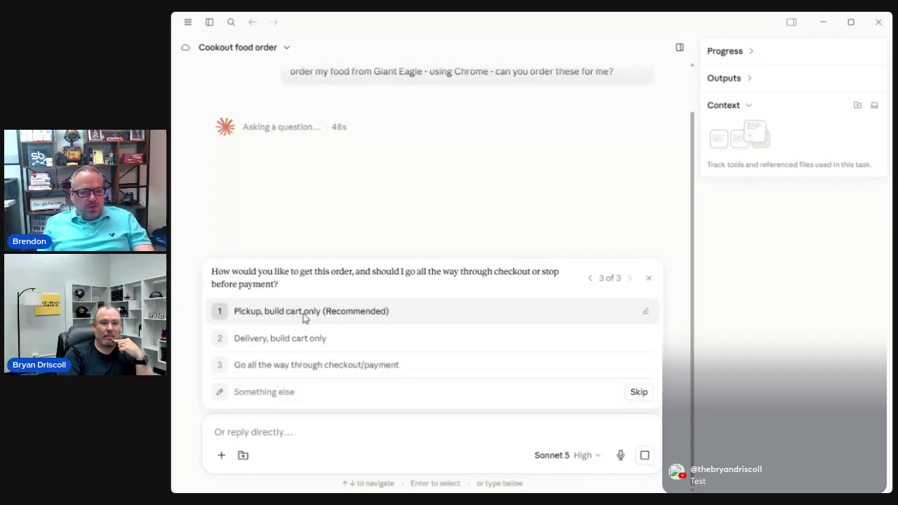
{"action": "left_click", "coordinate": [303, 316]}
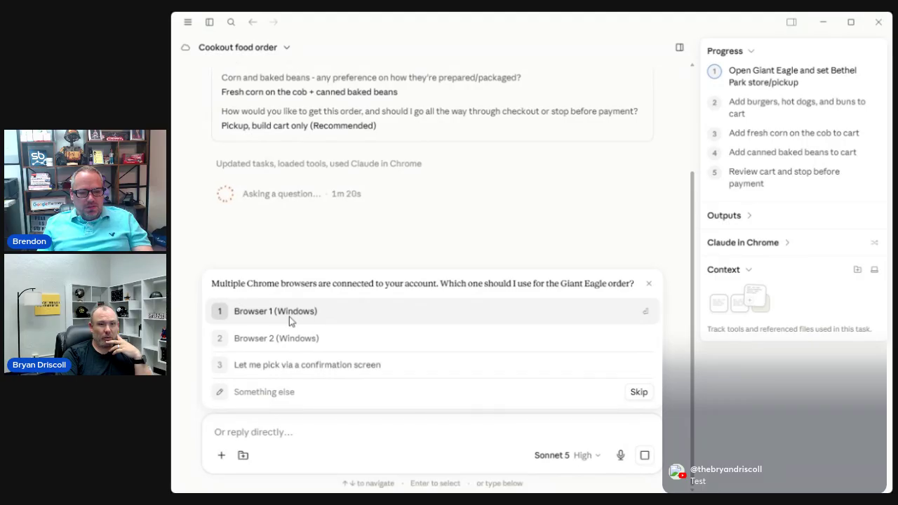
{"action": "left_click", "coordinate": [305, 371]}
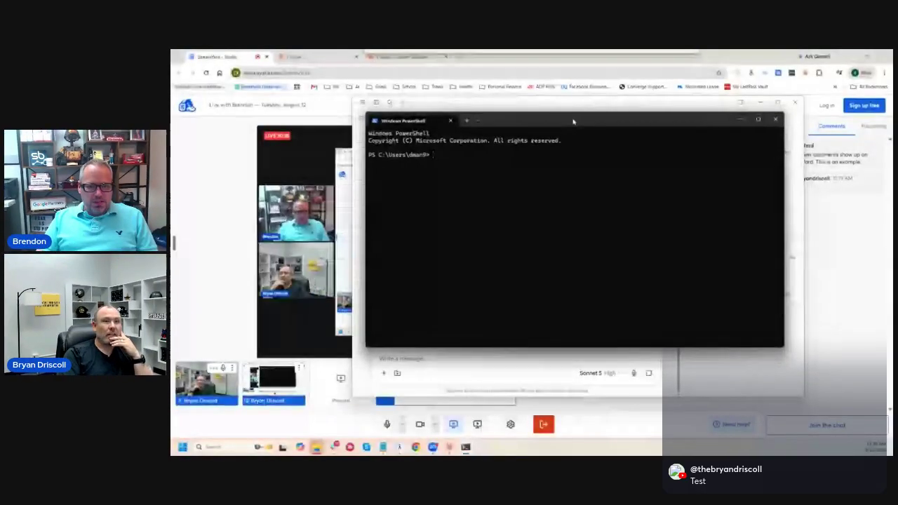
Start Claude Code in Windows PowerShell to show its terminal version, and close the terminal window again.
{"action": "left_click_drag", "start_coordinate": [573, 120], "coordinate": [602, 110]}
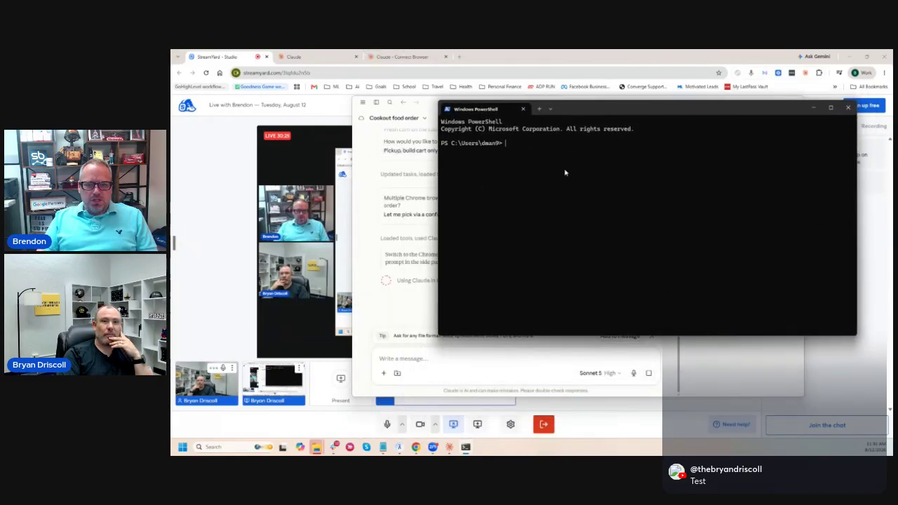
{"action": "type", "text": "claude"}
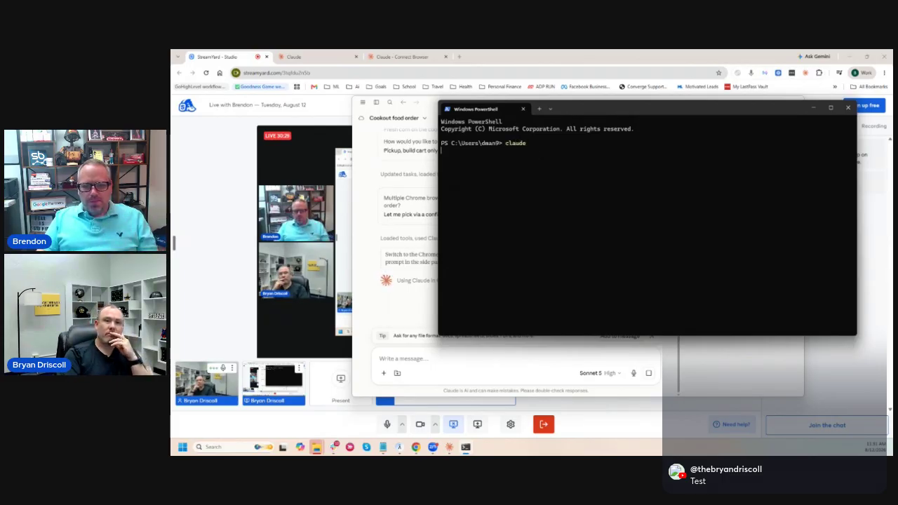
{"action": "key", "text": "Return"}
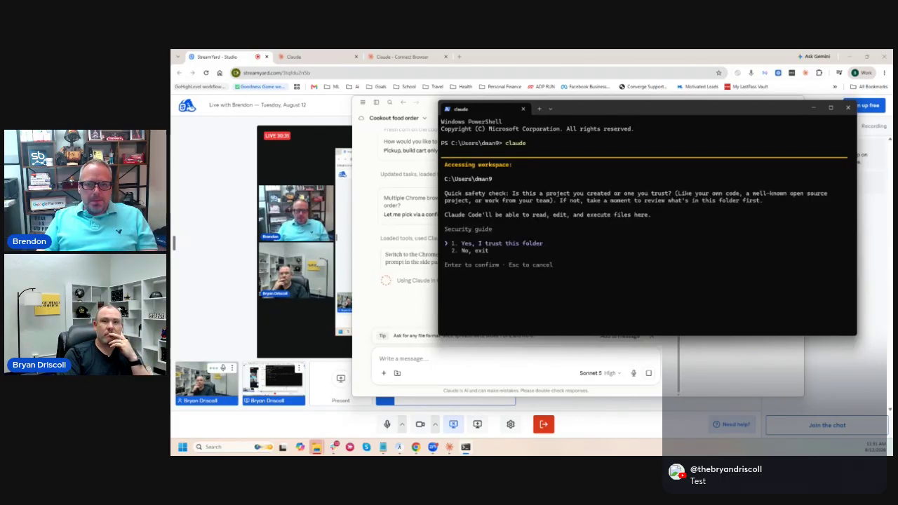
{"action": "left_click_drag", "start_coordinate": [596, 109], "coordinate": [504, 395]}
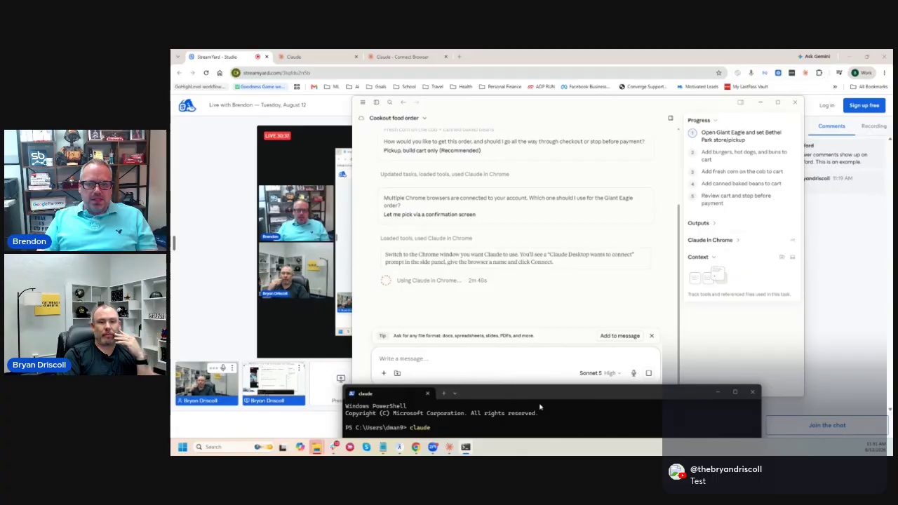
{"action": "left_click", "coordinate": [753, 393]}
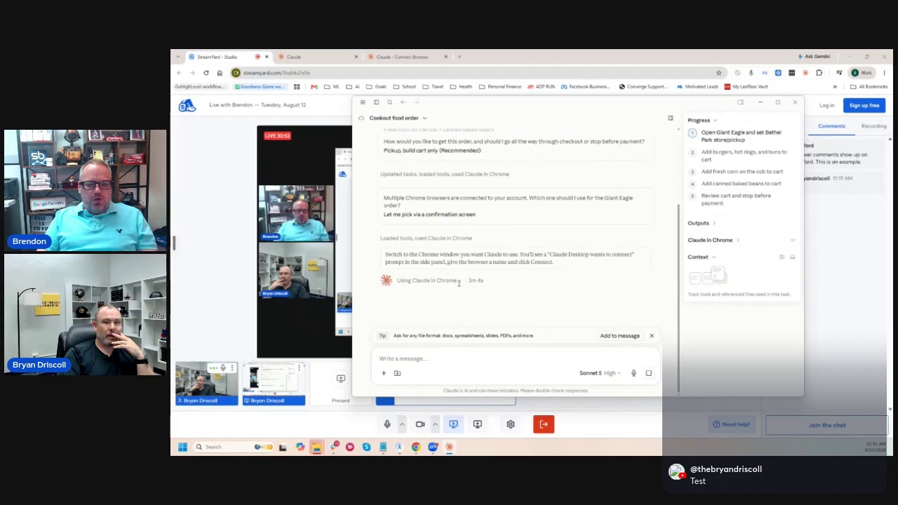
Name this browser "Office Right Screen" in the Claude connection request and connect it.
{"action": "left_click", "coordinate": [399, 57]}
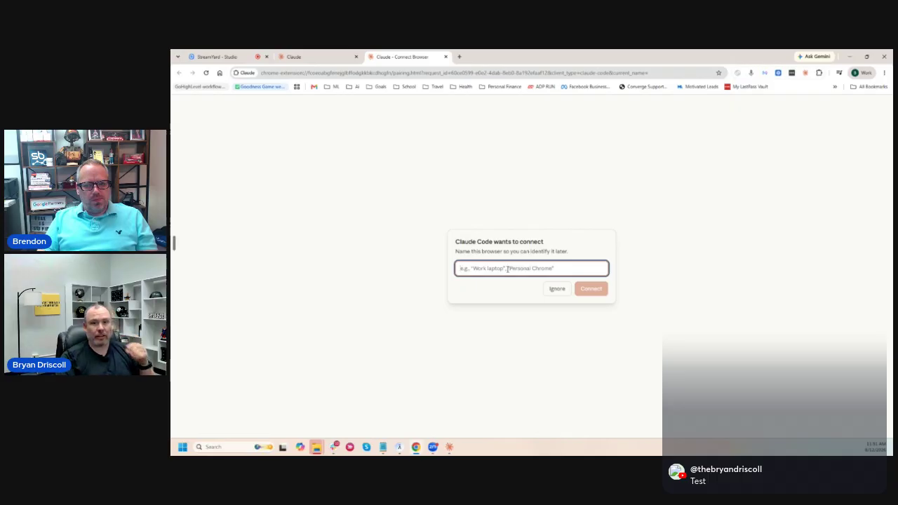
{"action": "type", "text": "Office"}
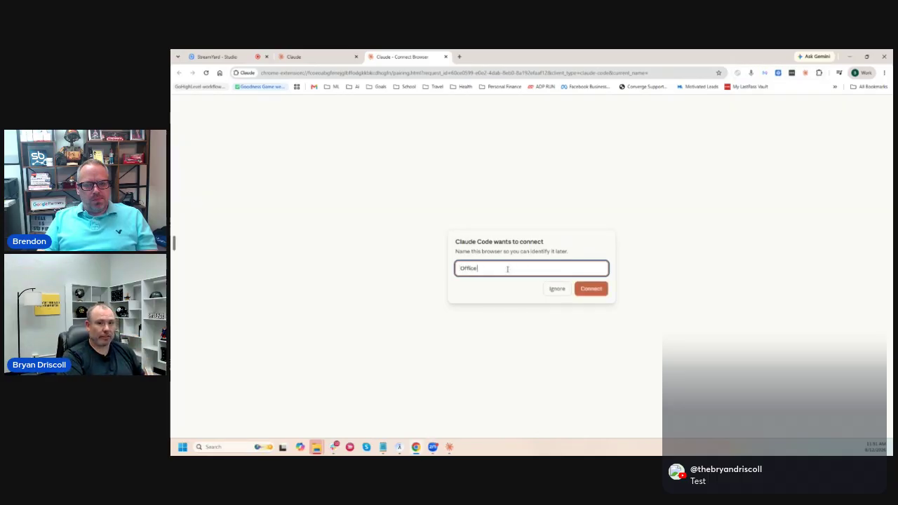
{"action": "type", "text": " Right Screen"}
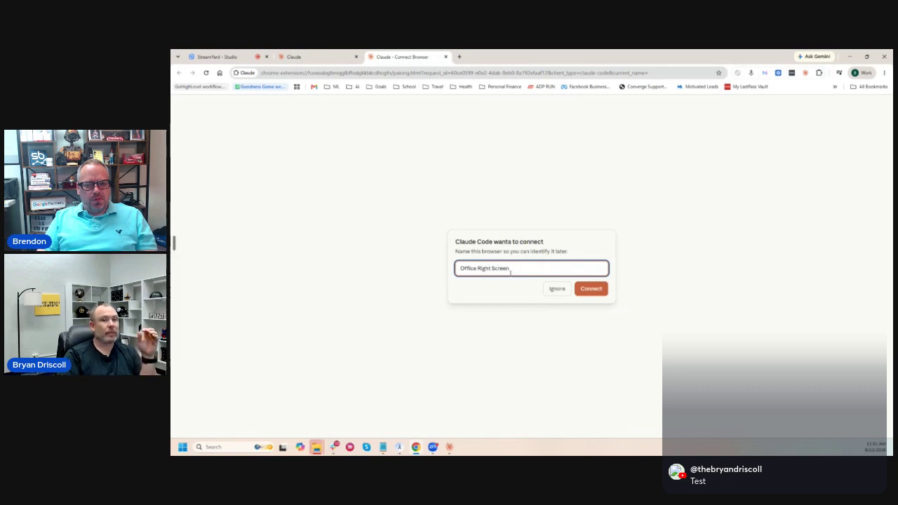
{"action": "left_click", "coordinate": [605, 291]}
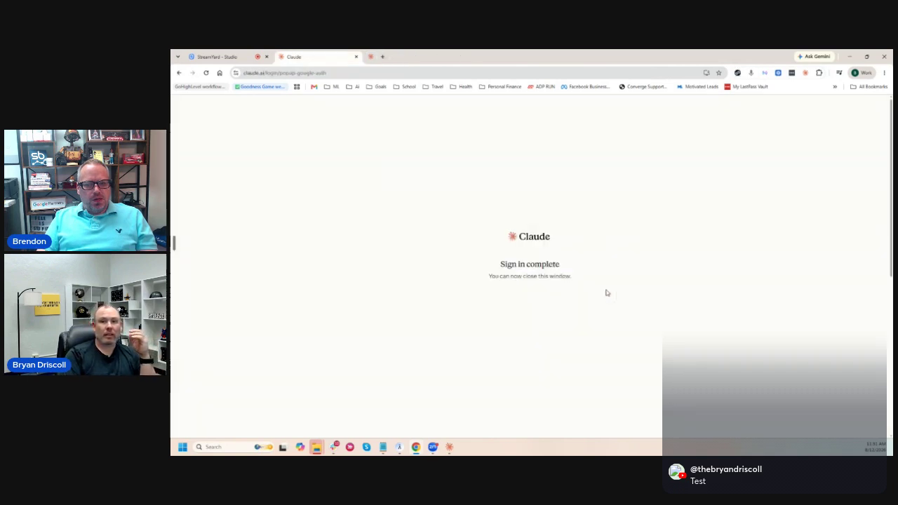
{"action": "left_click", "coordinate": [450, 447]}
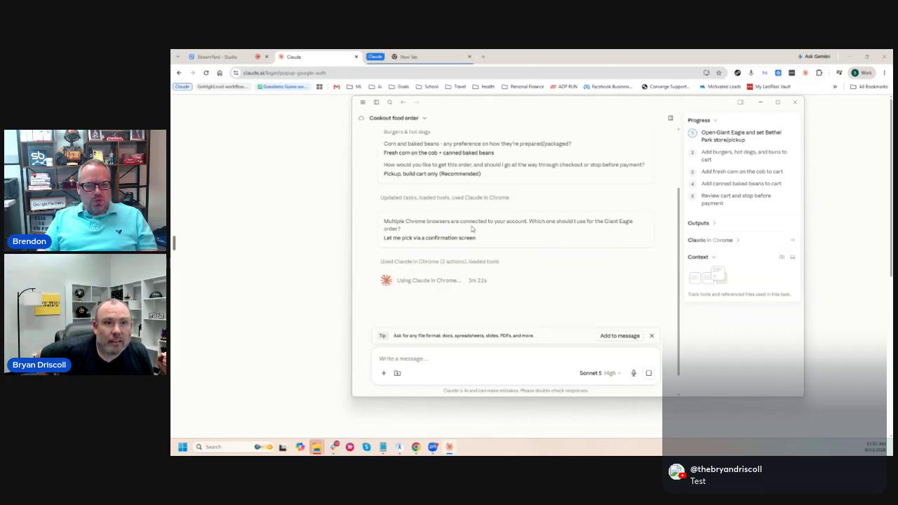
{"action": "left_click", "coordinate": [404, 57]}
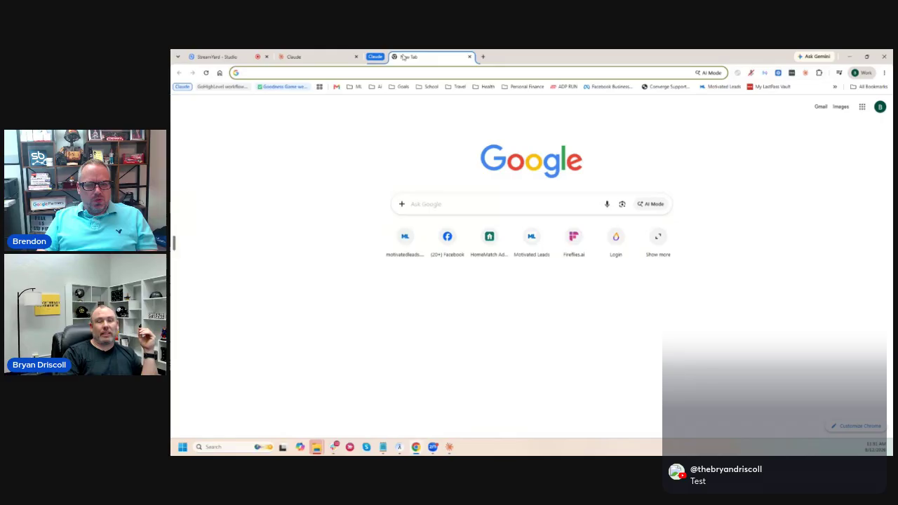
{"action": "left_click", "coordinate": [449, 447]}
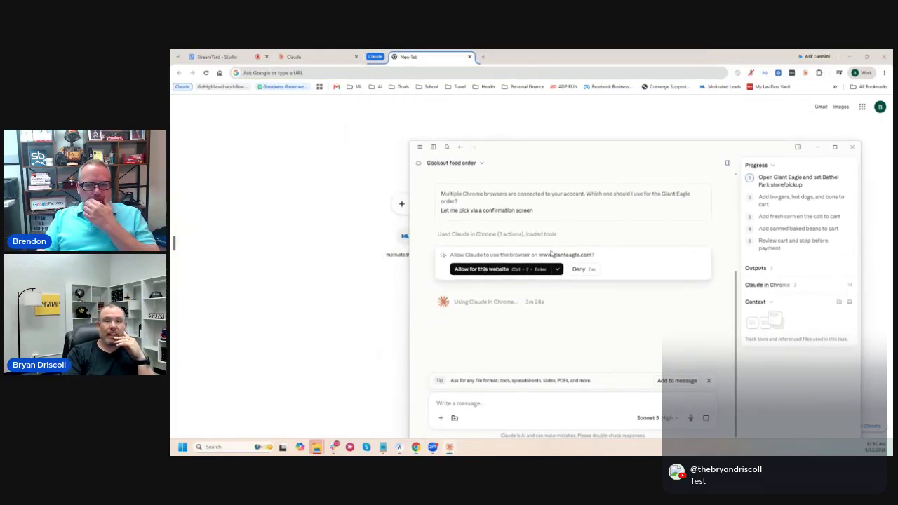
{"action": "left_click", "coordinate": [489, 270]}
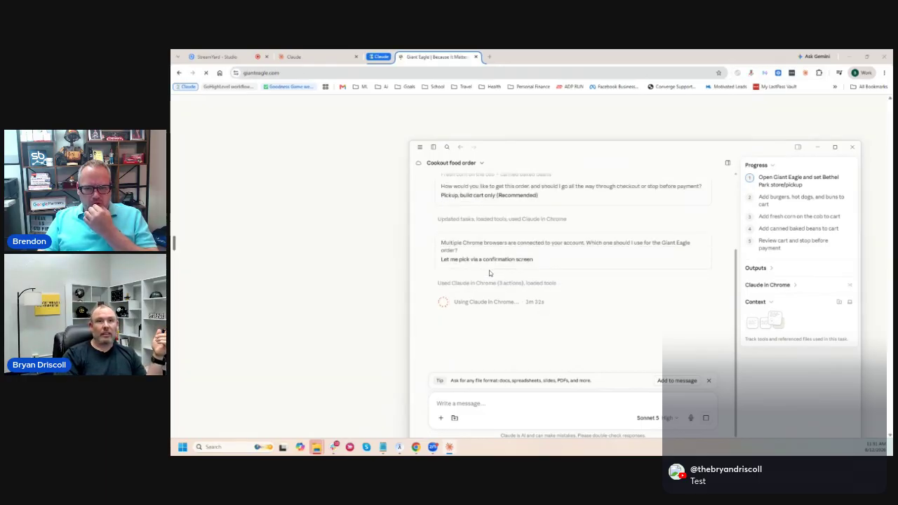
{"action": "left_click_drag", "start_coordinate": [579, 146], "coordinate": [641, 232]}
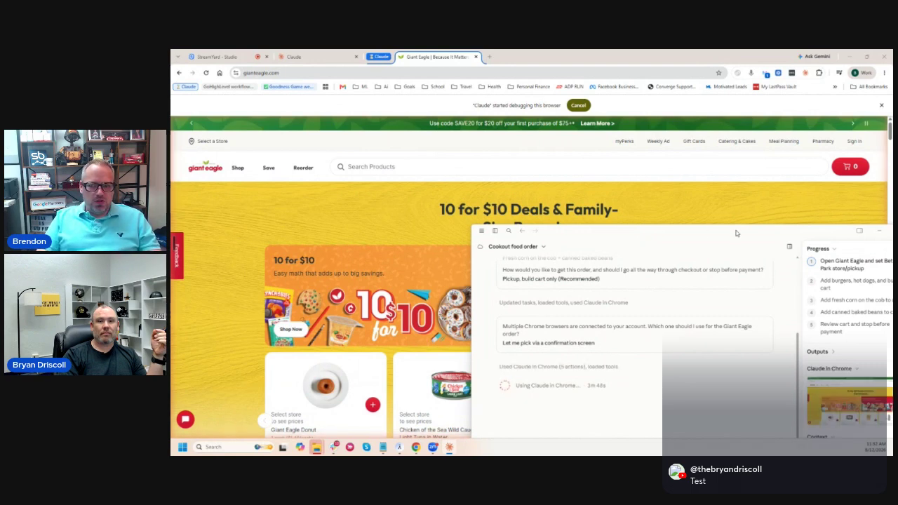
{"action": "left_click_drag", "start_coordinate": [735, 230], "coordinate": [590, 185]}
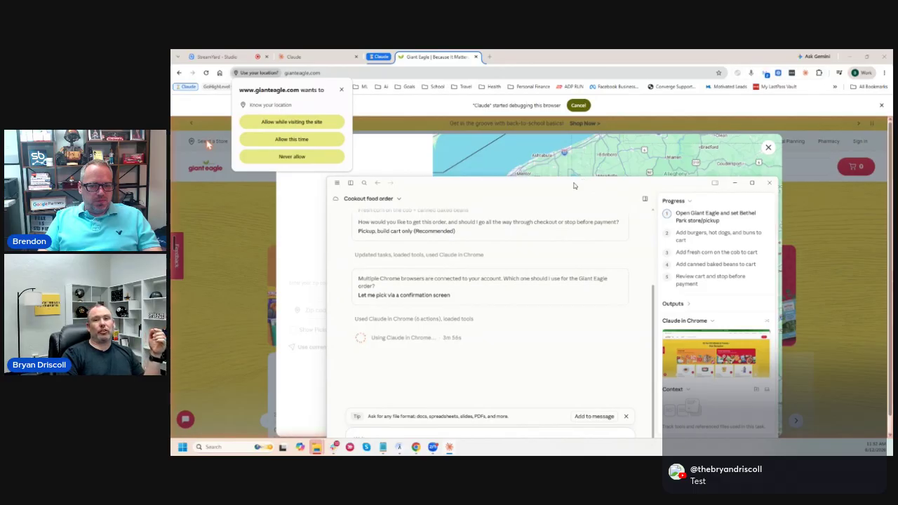
{"action": "left_click_drag", "start_coordinate": [592, 184], "coordinate": [698, 187]}
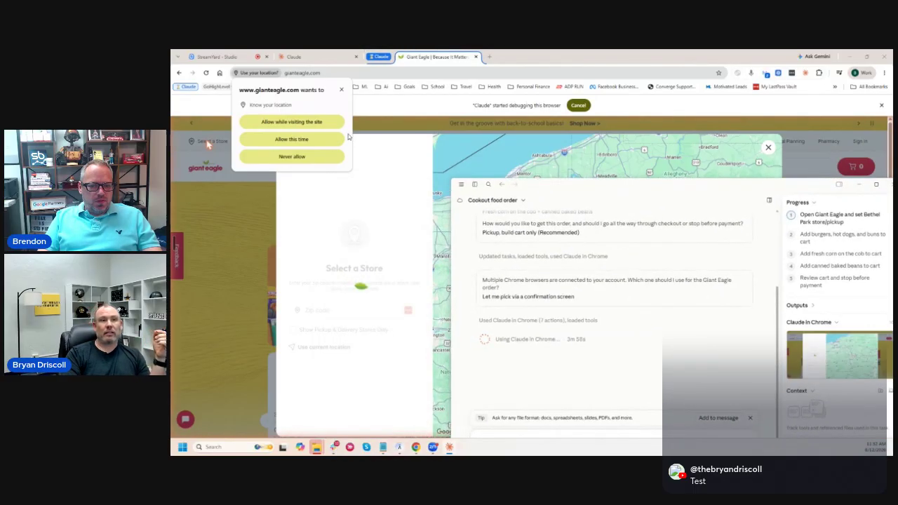
{"action": "left_click", "coordinate": [298, 123]}
Arrange the Claude task window beside the Giant Eagle page to follow the store selection and the hamburger patties search.
{"action": "left_click", "coordinate": [449, 447]}
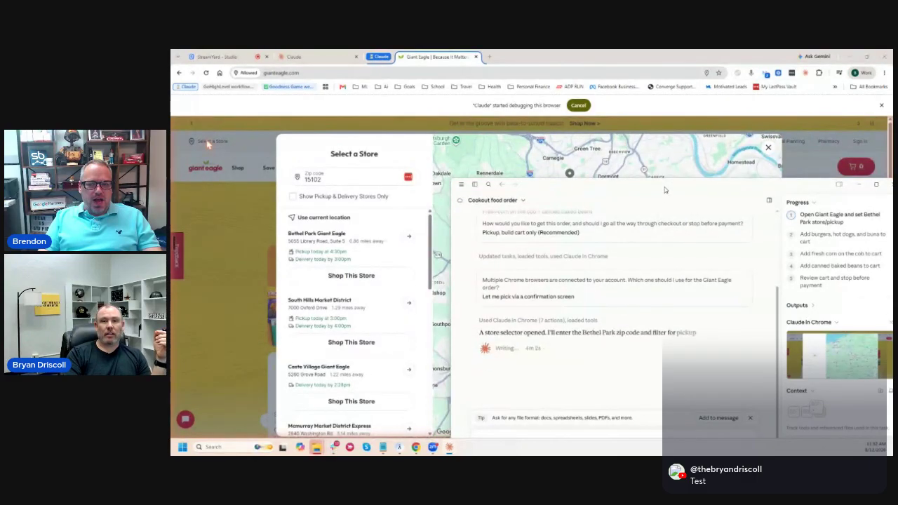
{"action": "left_click_drag", "start_coordinate": [665, 190], "coordinate": [734, 178]}
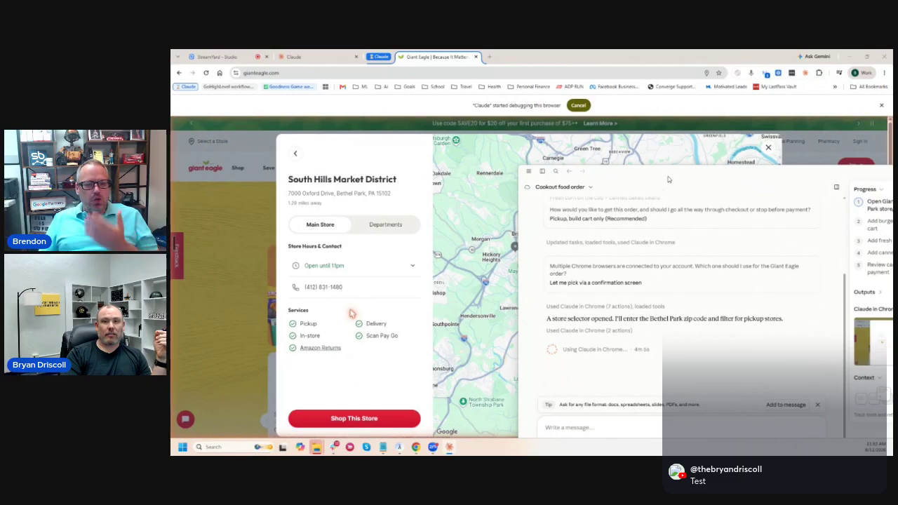
{"action": "left_click_drag", "start_coordinate": [668, 179], "coordinate": [803, 354]}
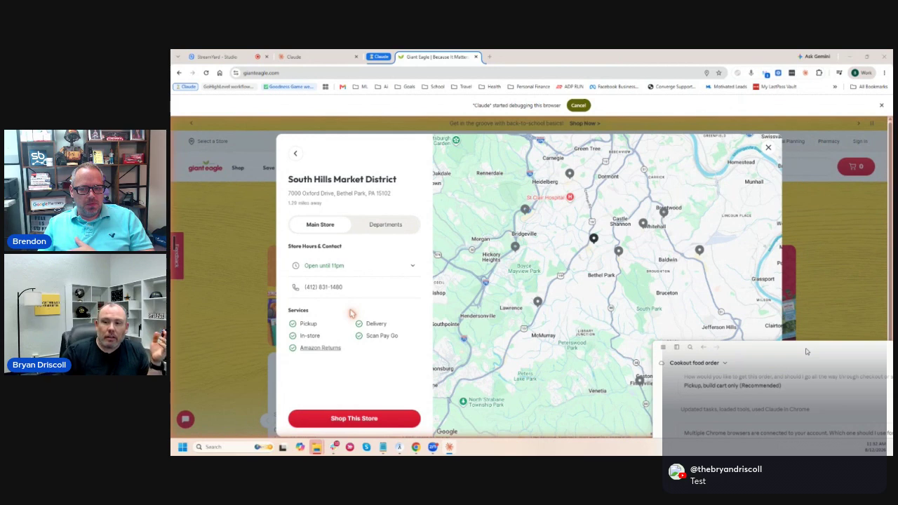
{"action": "left_click_drag", "start_coordinate": [806, 351], "coordinate": [788, 163]}
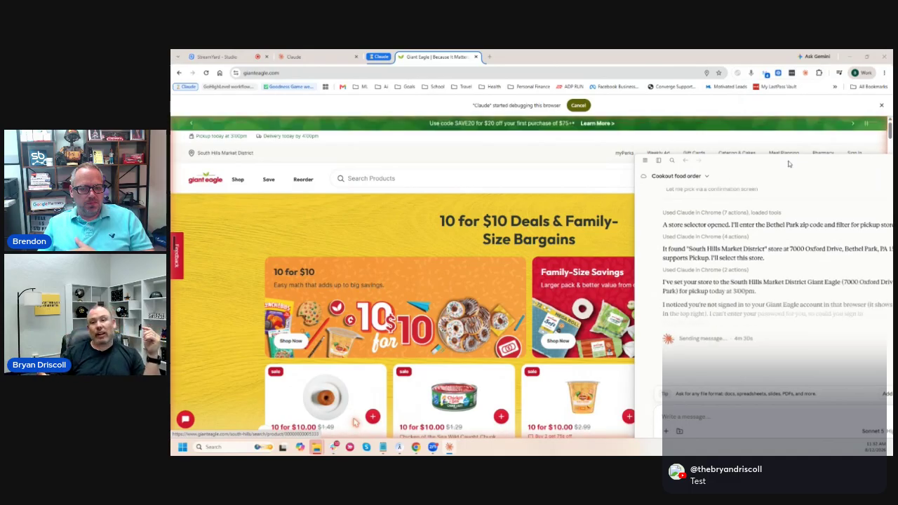
{"action": "left_click_drag", "start_coordinate": [789, 164], "coordinate": [579, 138]}
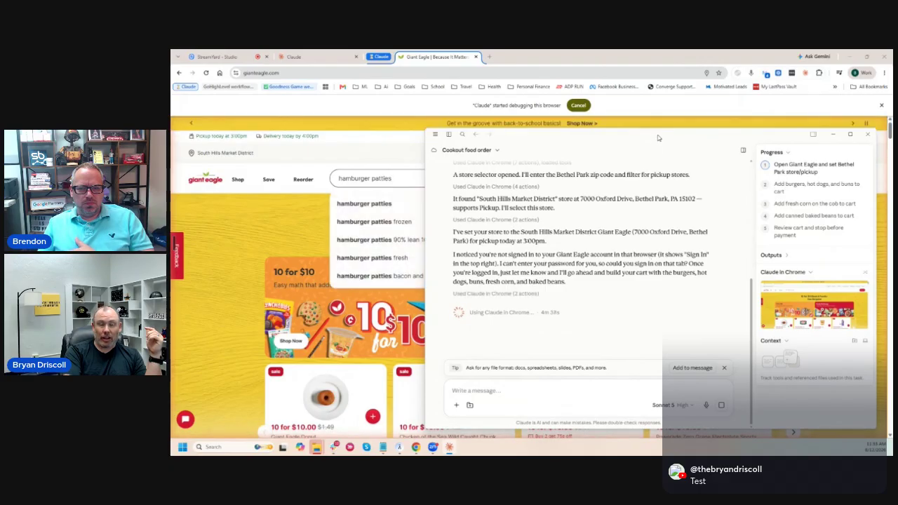
{"action": "left_click_drag", "start_coordinate": [658, 138], "coordinate": [733, 151]}
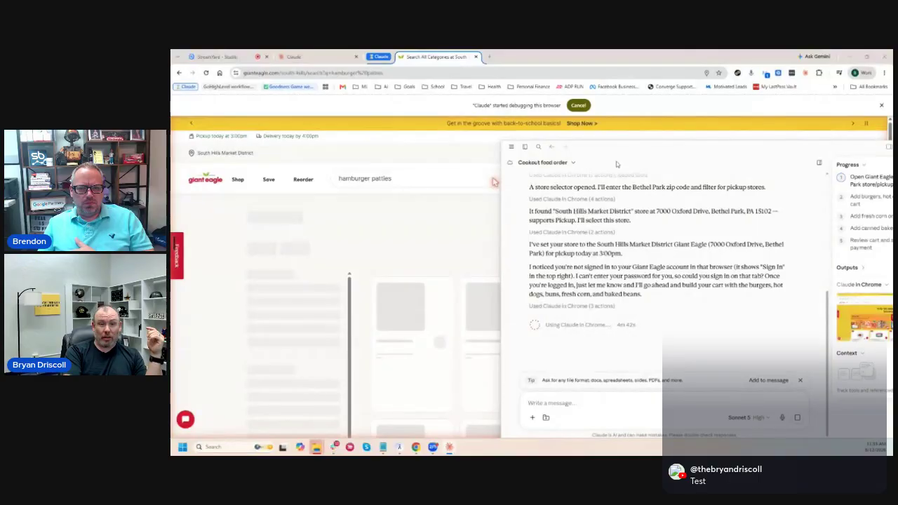
{"action": "left_click_drag", "start_coordinate": [659, 151], "coordinate": [767, 152]}
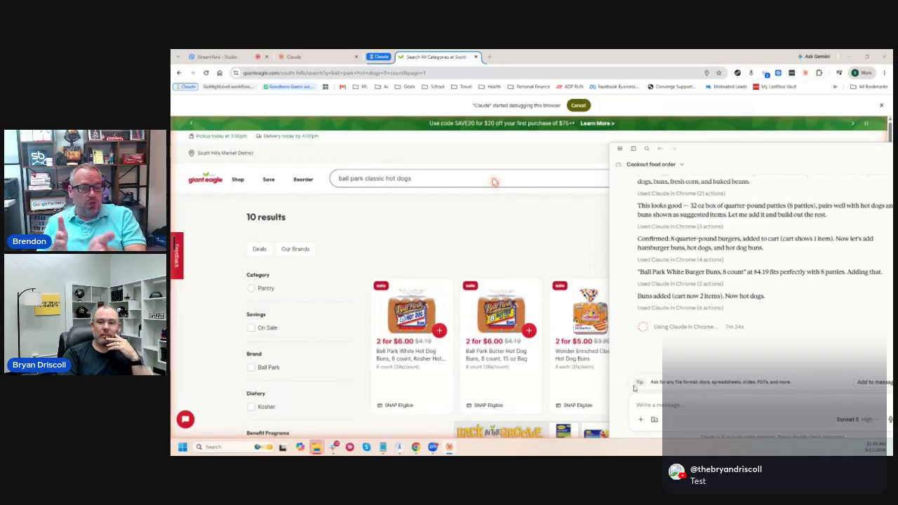
Show which connectors are available for the cookout task, and close the list.
{"action": "left_click", "coordinate": [640, 419]}
{"action": "mouse_move", "coordinate": [681, 392]}
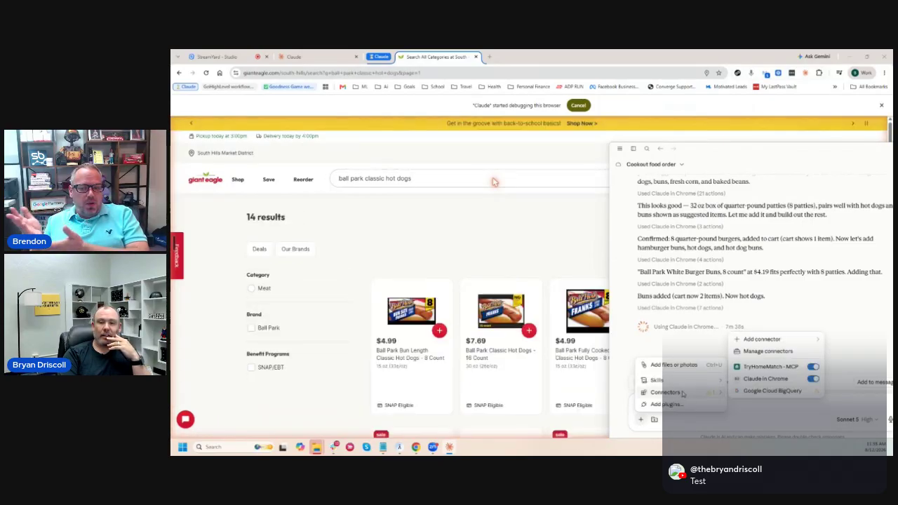
{"action": "left_click", "coordinate": [784, 314]}
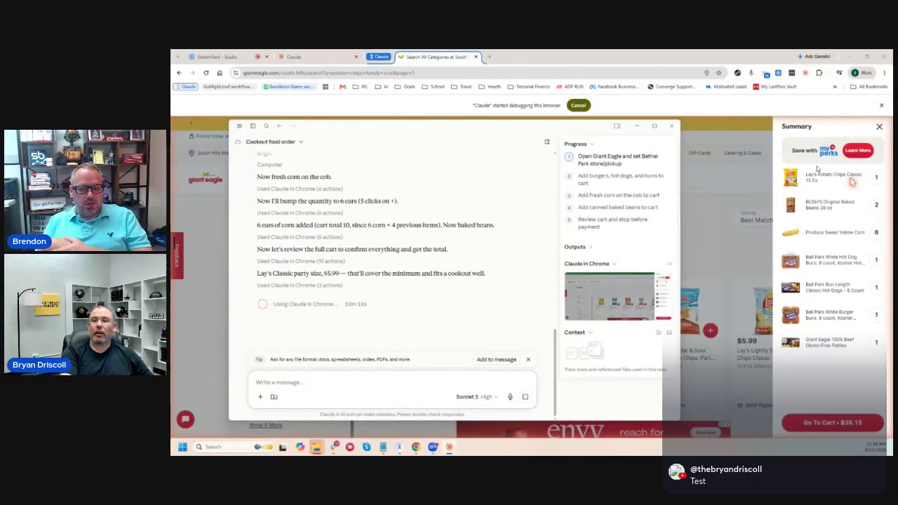
Position the Claude window to review the order summary beside the cart, and view the selectable models.
{"action": "left_click_drag", "start_coordinate": [560, 134], "coordinate": [619, 82]}
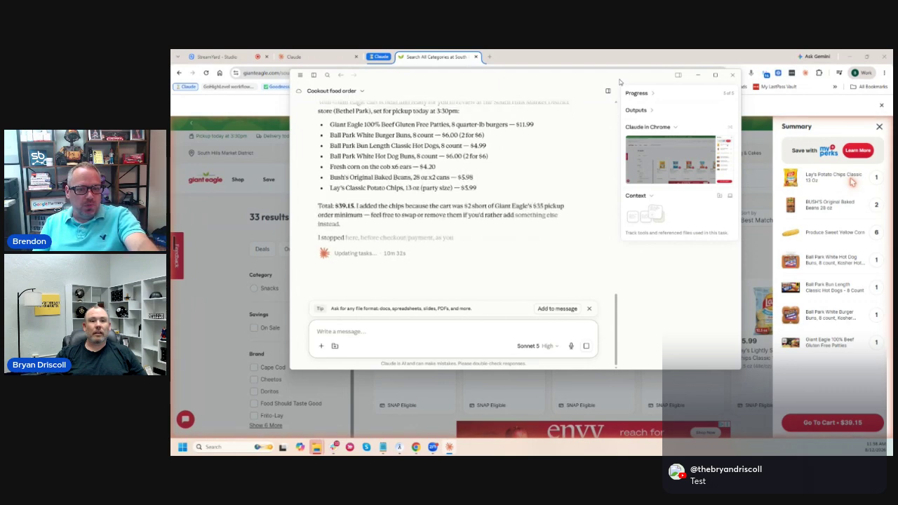
{"action": "left_click", "coordinate": [540, 346]}
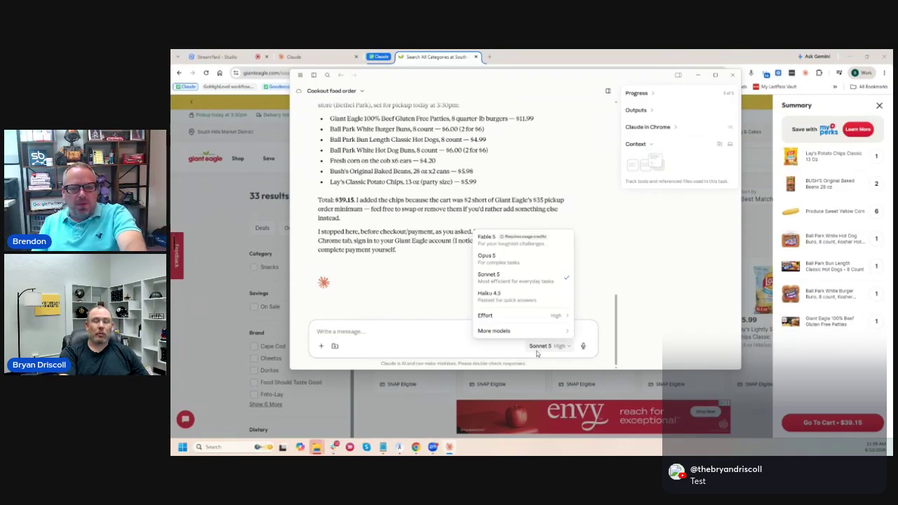
{"action": "left_click", "coordinate": [474, 350]}
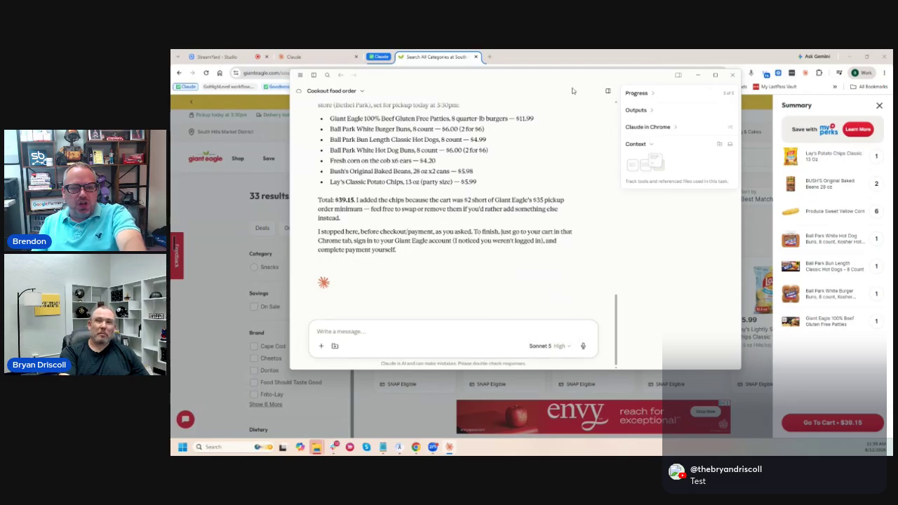
{"action": "left_click_drag", "start_coordinate": [572, 91], "coordinate": [587, 90]}
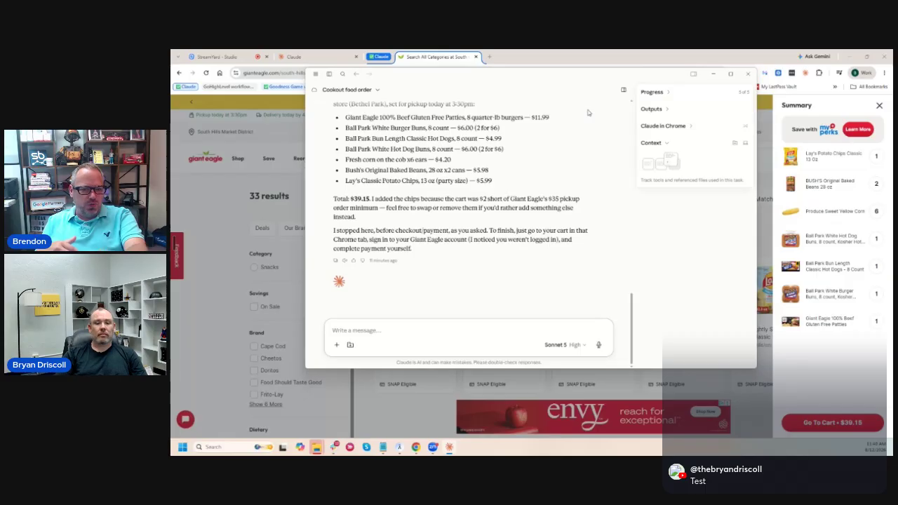
Try to switch the task's model to Fable 5, and dismiss the usage credits purchase.
{"action": "left_click", "coordinate": [559, 345]}
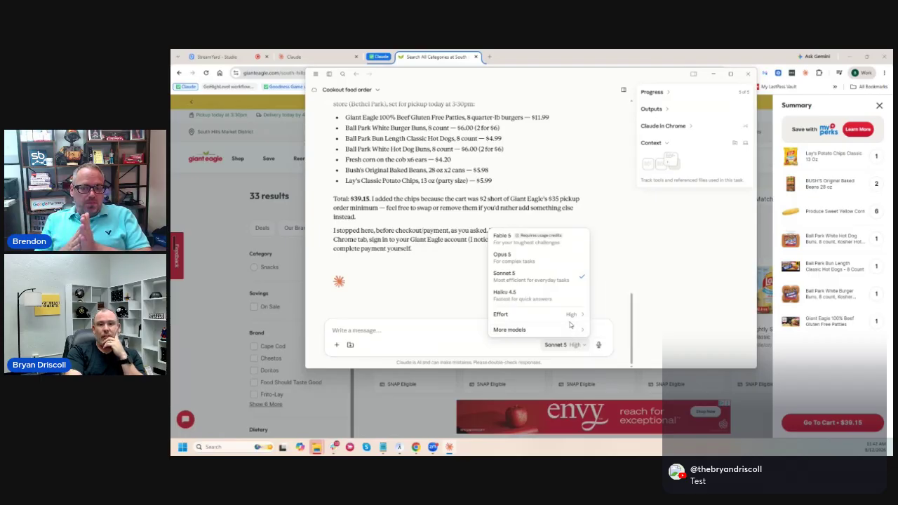
{"action": "mouse_move", "coordinate": [572, 317]}
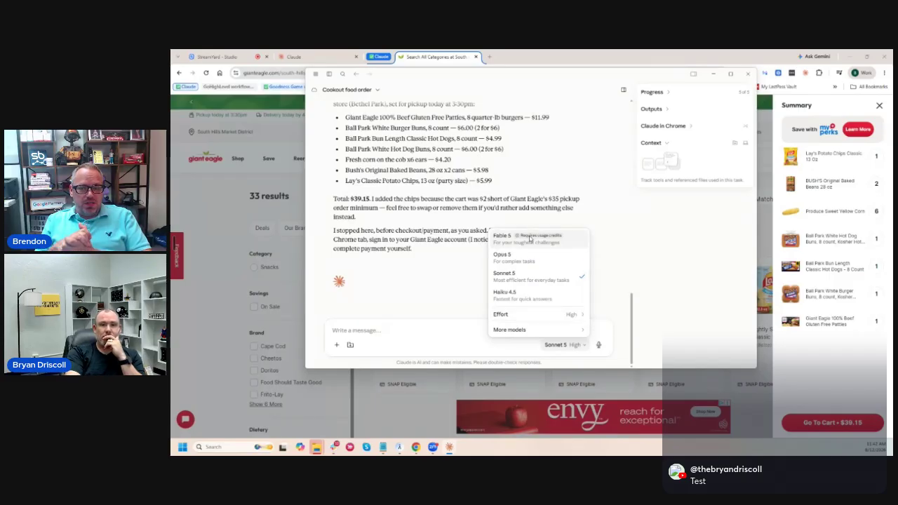
{"action": "left_click", "coordinate": [503, 236]}
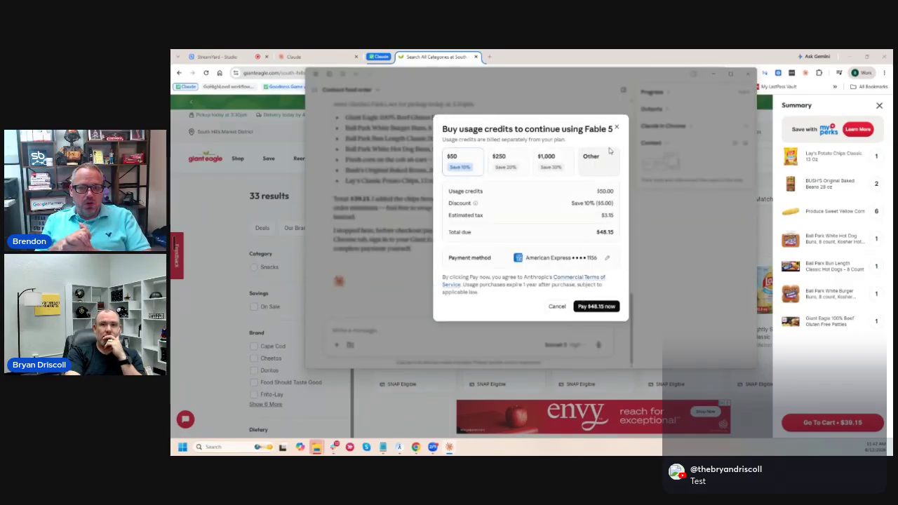
{"action": "left_click", "coordinate": [615, 125]}
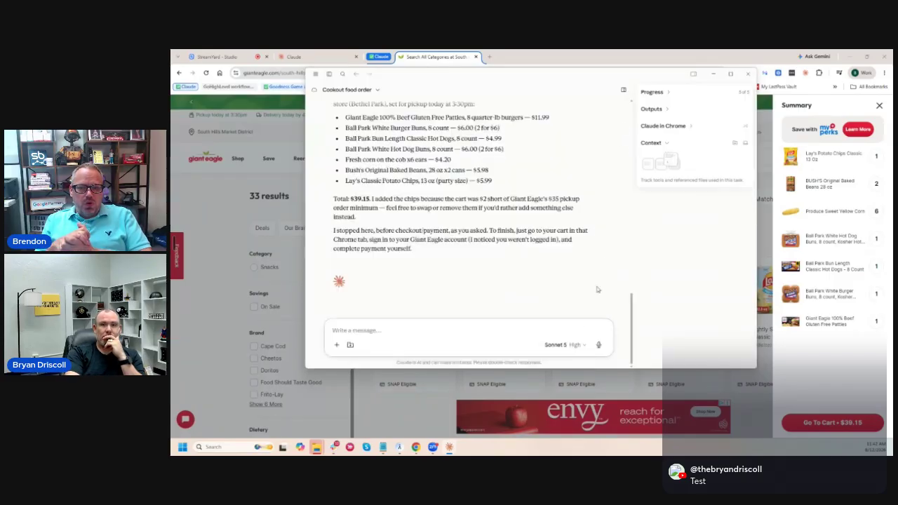
Try to switch the task's model to Opus 5, and cancel the model switch.
{"action": "left_click", "coordinate": [572, 345]}
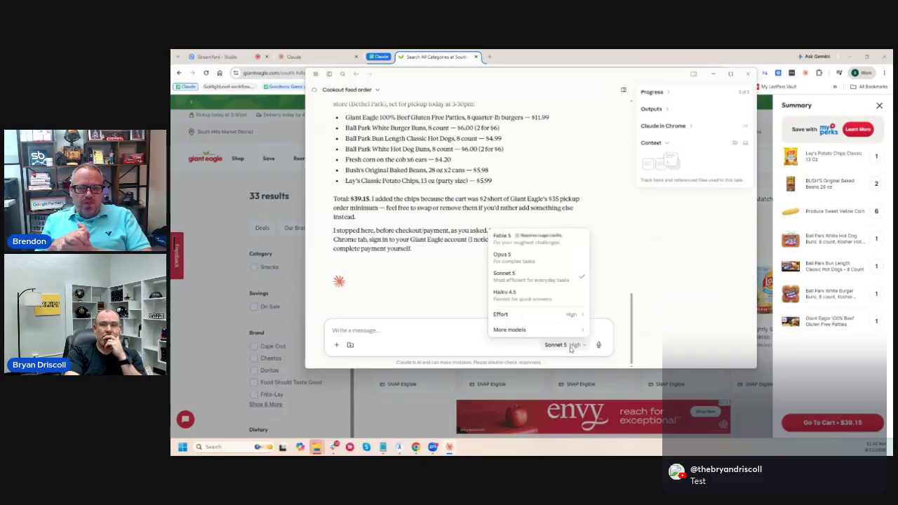
{"action": "left_click", "coordinate": [531, 261]}
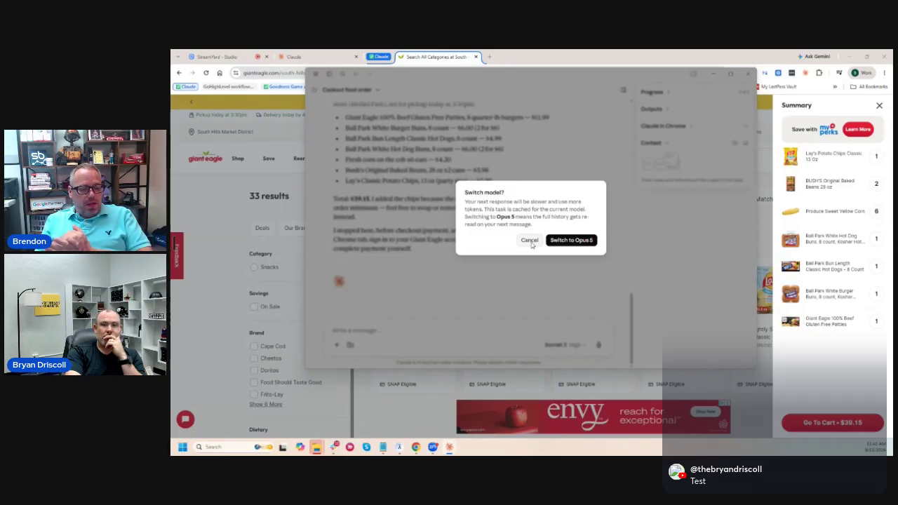
{"action": "left_click", "coordinate": [529, 241]}
Examine the effort levels and model choices for the cookout task, and close the list unchanged.
{"action": "left_click", "coordinate": [573, 344]}
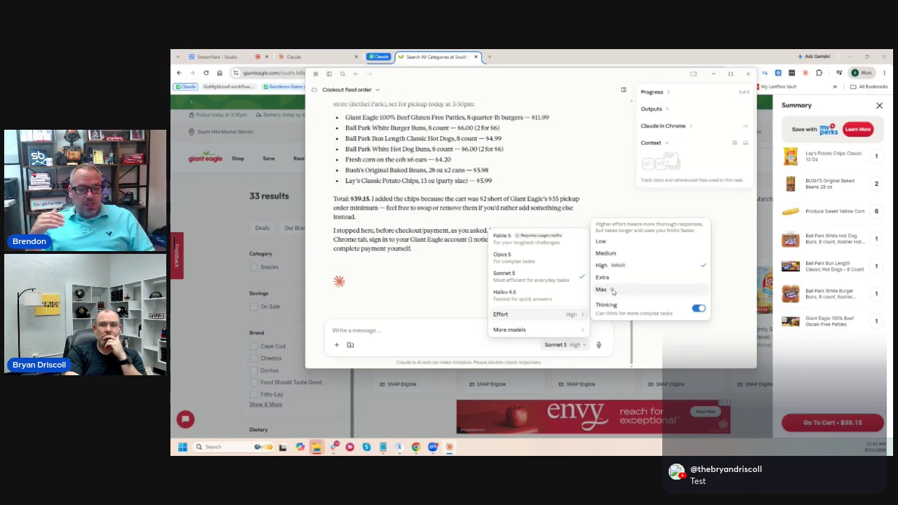
{"action": "mouse_move", "coordinate": [612, 291]}
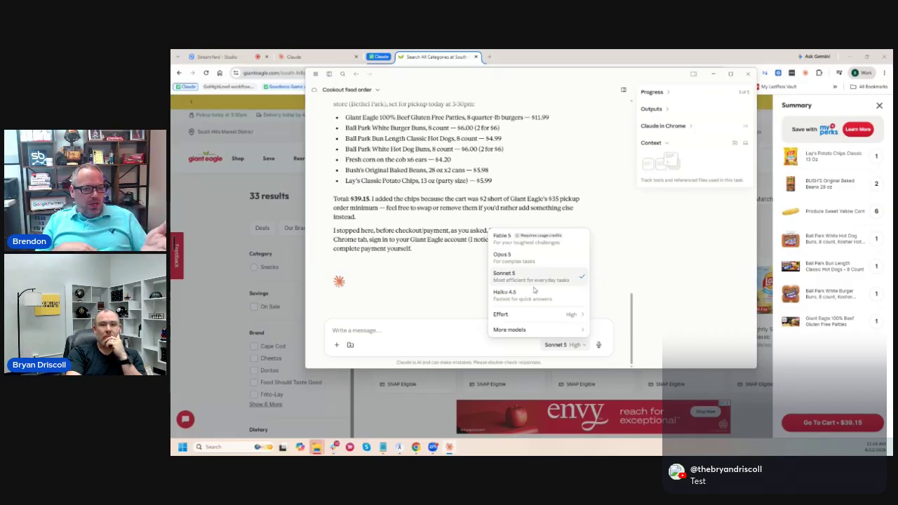
{"action": "mouse_move", "coordinate": [533, 318]}
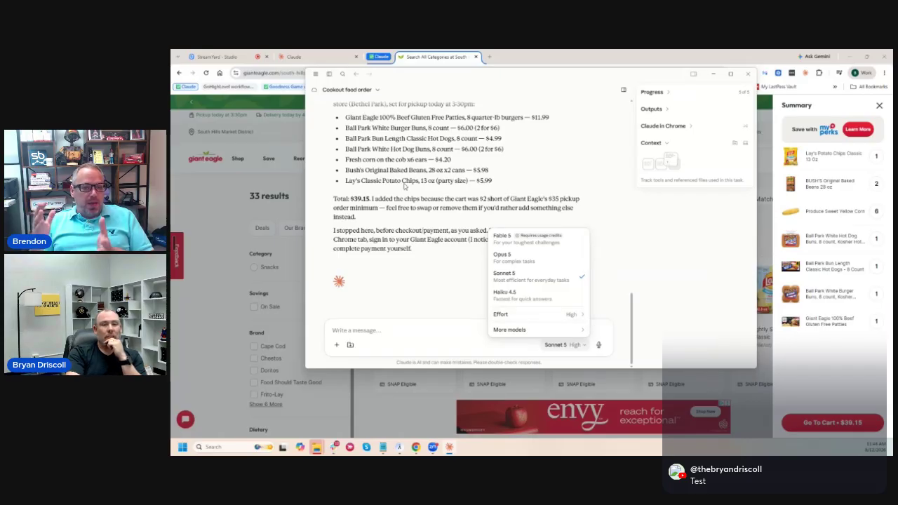
{"action": "left_click", "coordinate": [460, 219]}
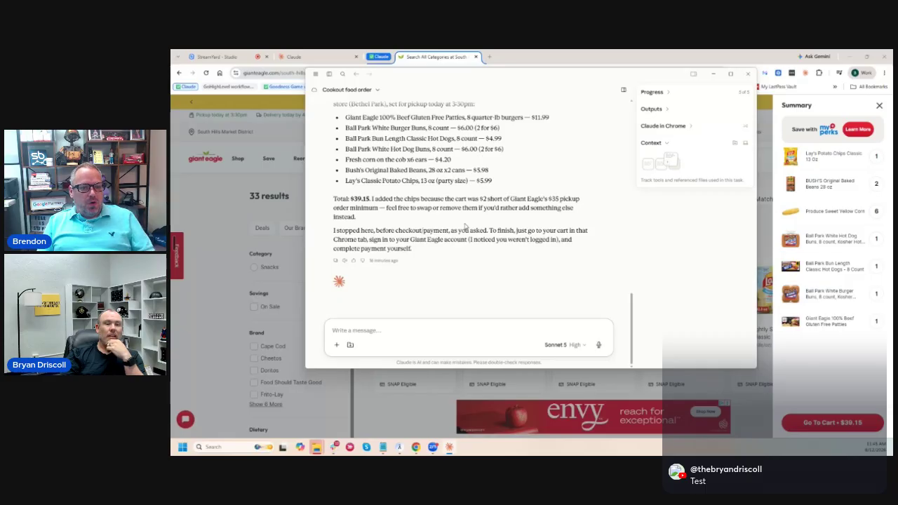
Open a Command Prompt window and move it clear of the Claude window.
{"action": "left_click", "coordinate": [238, 443]}
{"action": "type", "text": "terminm"}
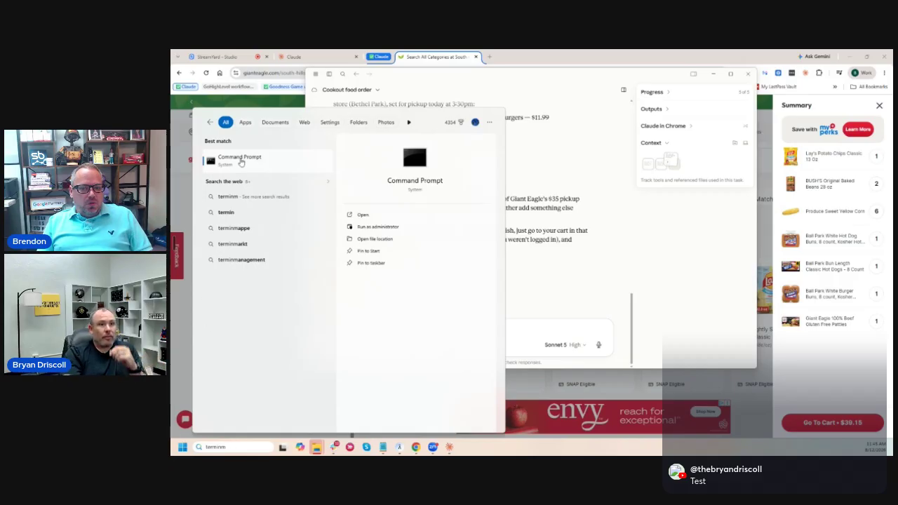
{"action": "left_click", "coordinate": [361, 214]}
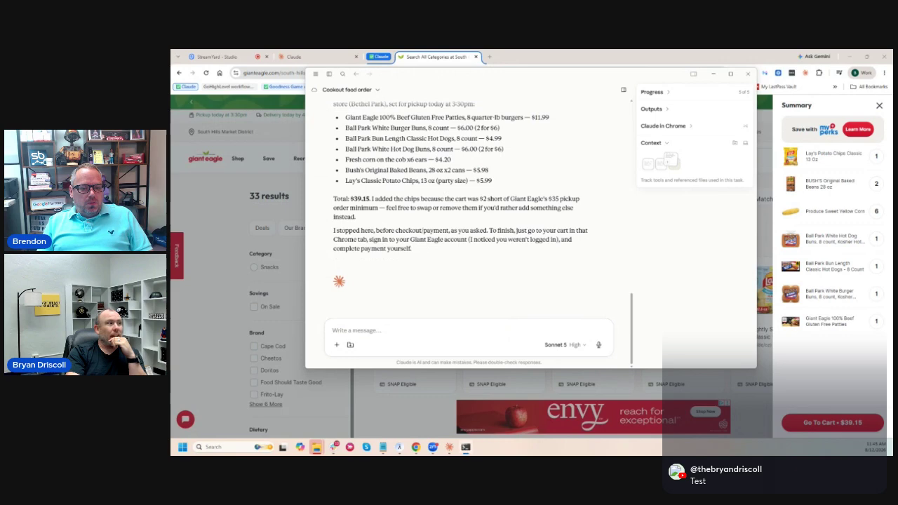
{"action": "left_click_drag", "start_coordinate": [175, 184], "coordinate": [607, 198]}
{"action": "mouse_move", "coordinate": [331, 75]}
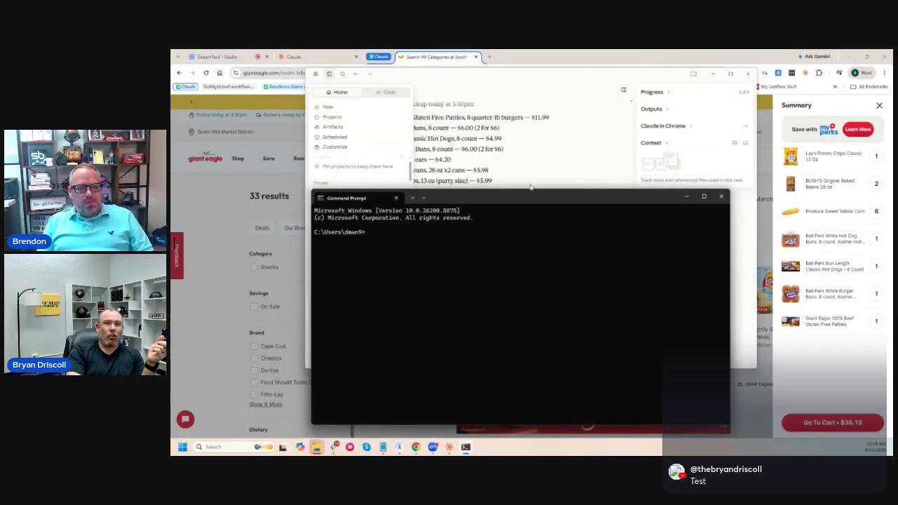
{"action": "left_click_drag", "start_coordinate": [535, 197], "coordinate": [479, 435]}
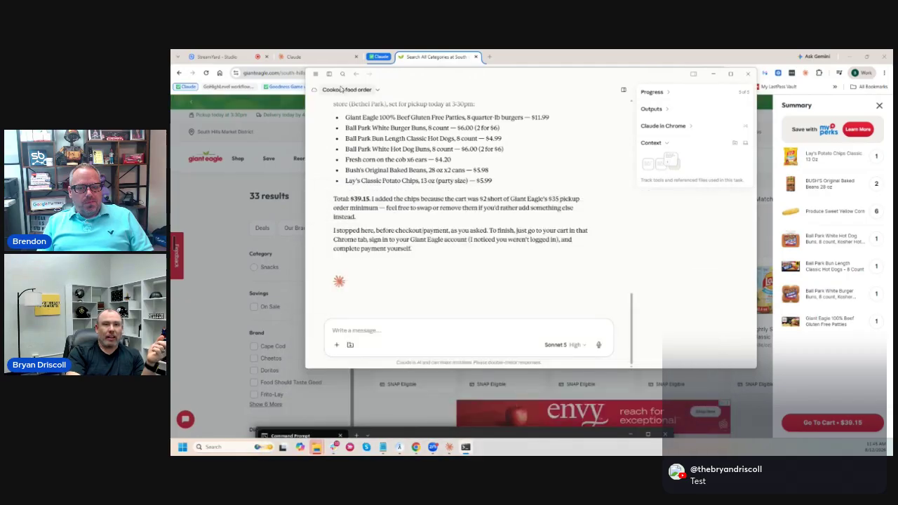
Show Claude's new-task page with Cowork, and place the Command Prompt window over it for comparison.
{"action": "mouse_move", "coordinate": [317, 77]}
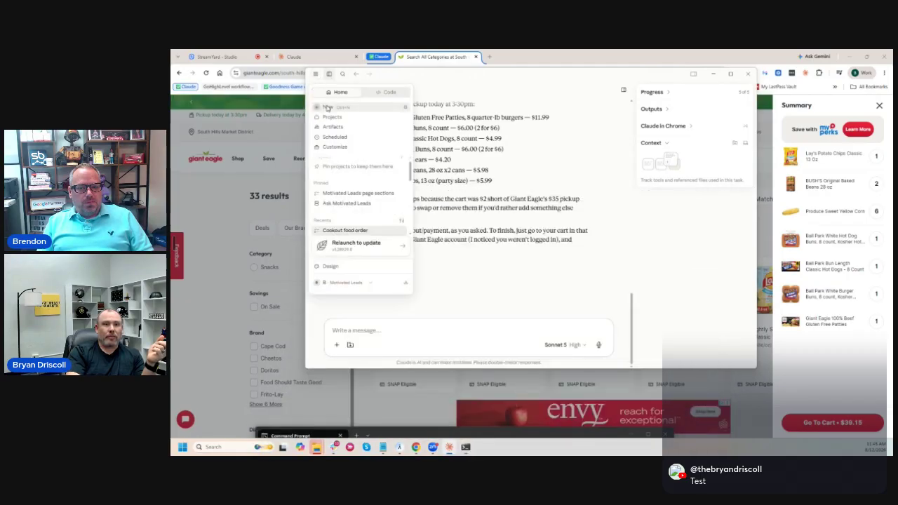
{"action": "left_click", "coordinate": [325, 107]}
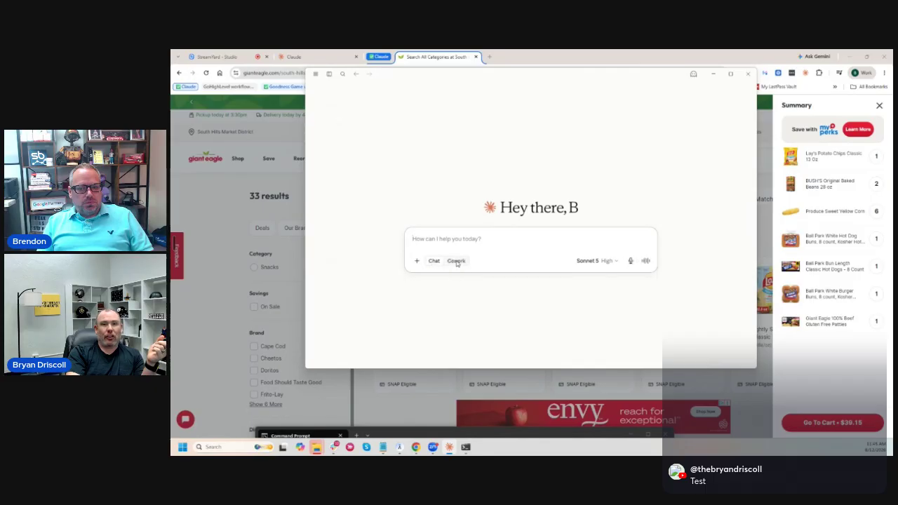
{"action": "left_click_drag", "start_coordinate": [525, 434], "coordinate": [584, 106]}
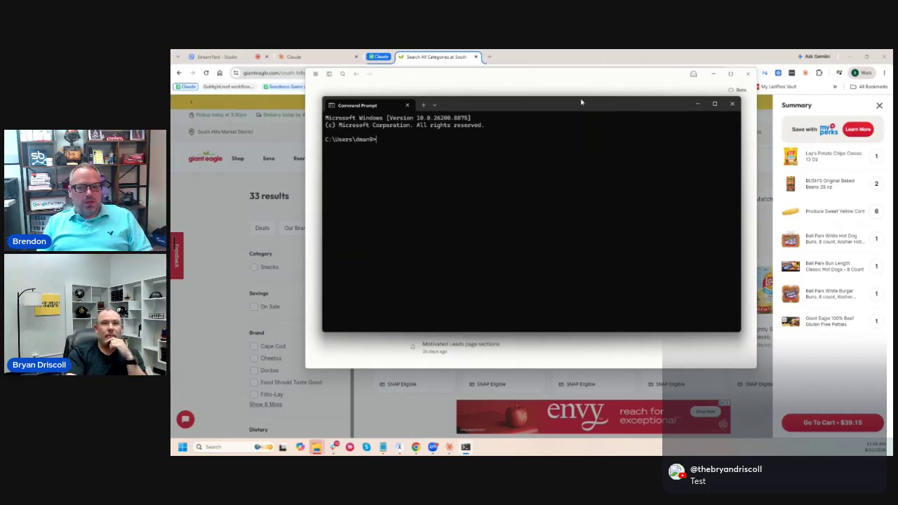
Switch the Claude desktop app to Code with the sidebar hidden, and dismiss the two sessions needing input.
{"action": "left_click", "coordinate": [568, 75]}
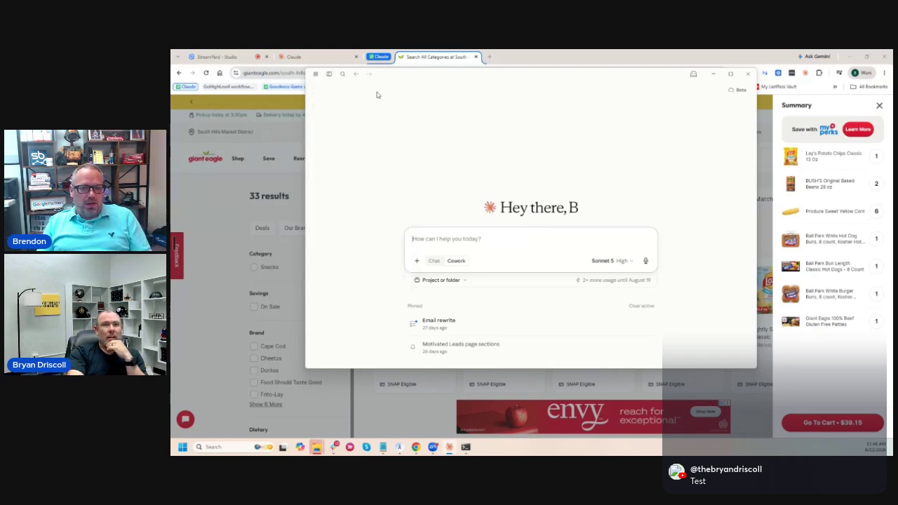
{"action": "mouse_move", "coordinate": [329, 76]}
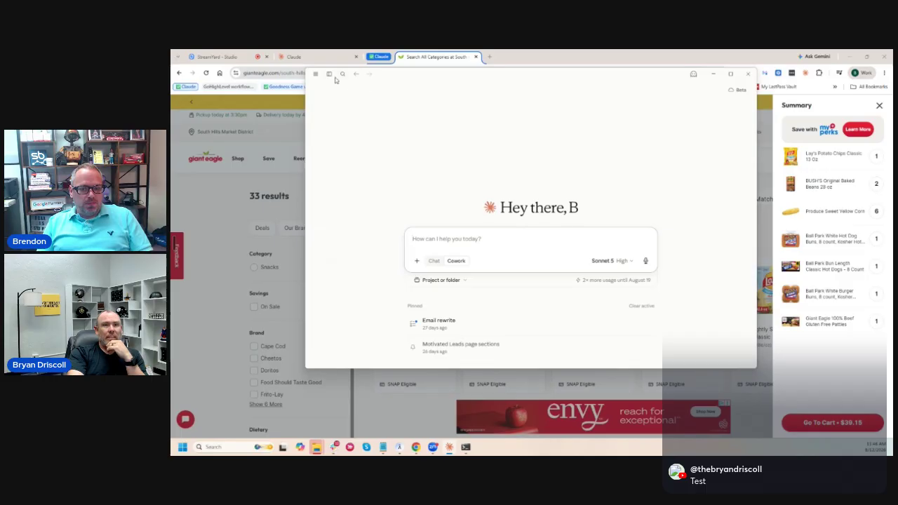
{"action": "left_click", "coordinate": [329, 74]}
{"action": "left_click", "coordinate": [382, 91]}
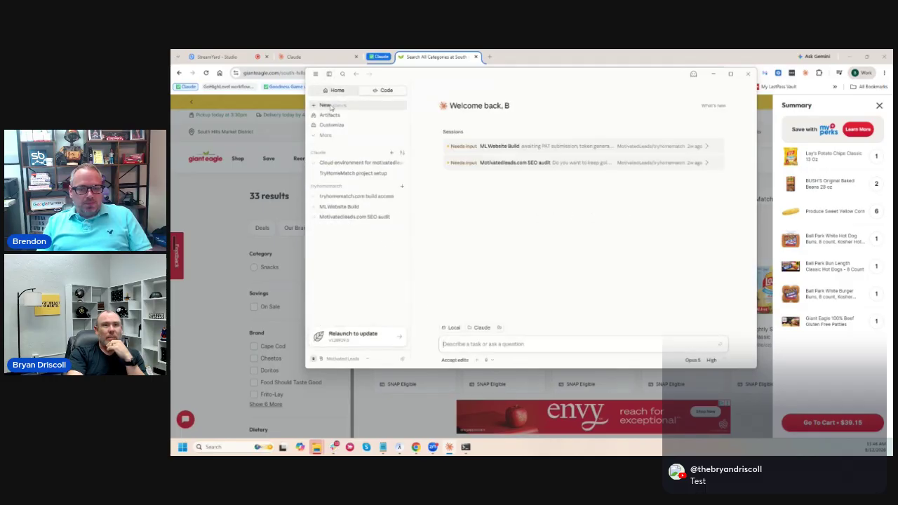
{"action": "left_click", "coordinate": [329, 74]}
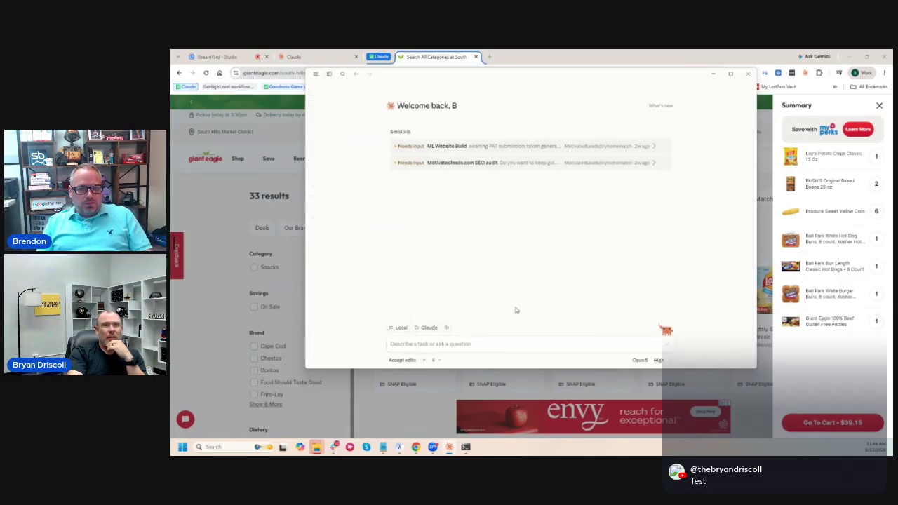
{"action": "left_click", "coordinate": [666, 148]}
{"action": "left_click", "coordinate": [665, 148]}
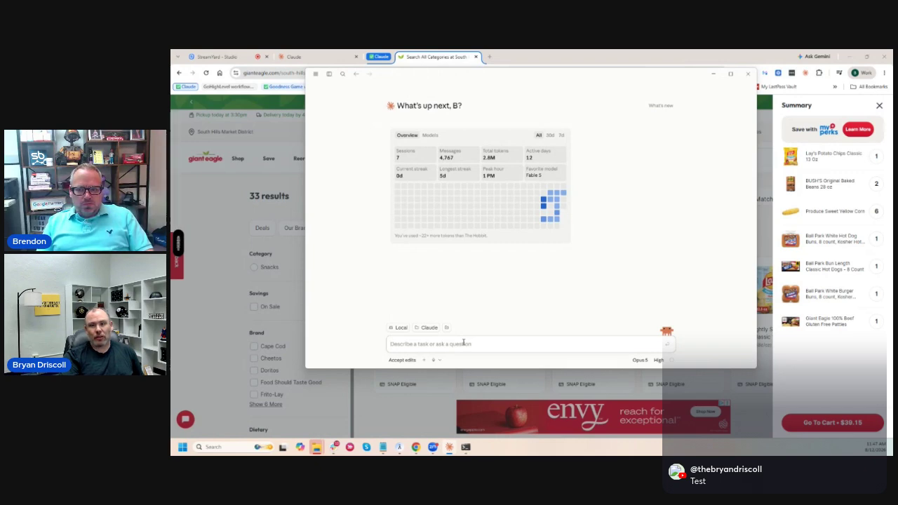
Submit the request to order a five-person weekend cookout from Giant Eagle in Bethel Park, using the Opus 5 model.
{"action": "key", "text": "ctrl+v"}
{"action": "left_click", "coordinate": [640, 359]}
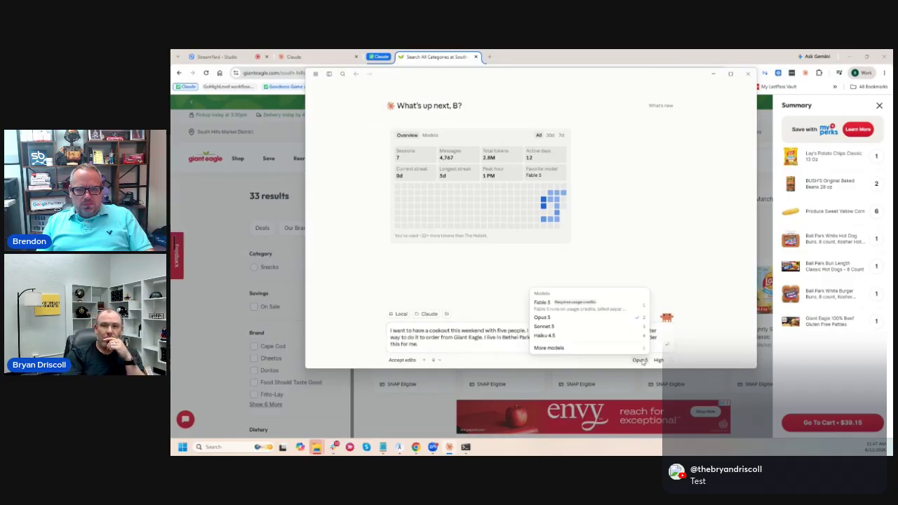
{"action": "left_click", "coordinate": [596, 318]}
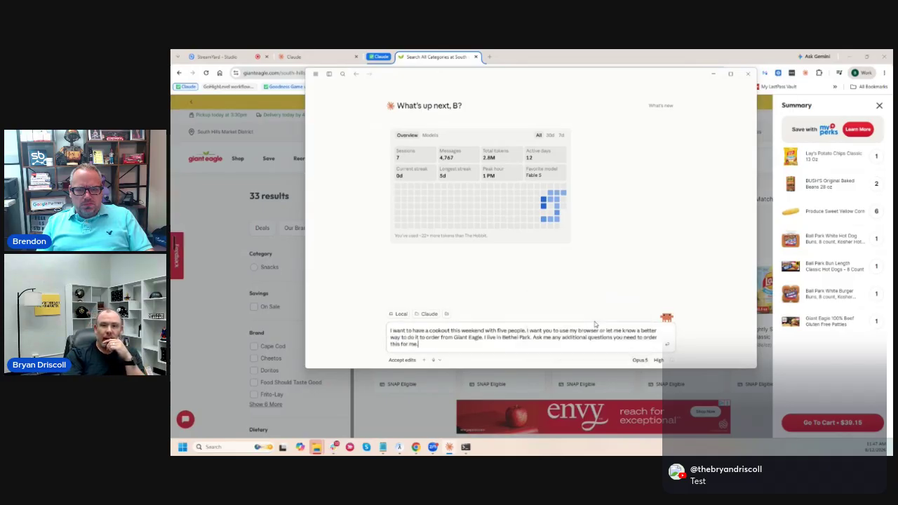
{"action": "left_click", "coordinate": [667, 347]}
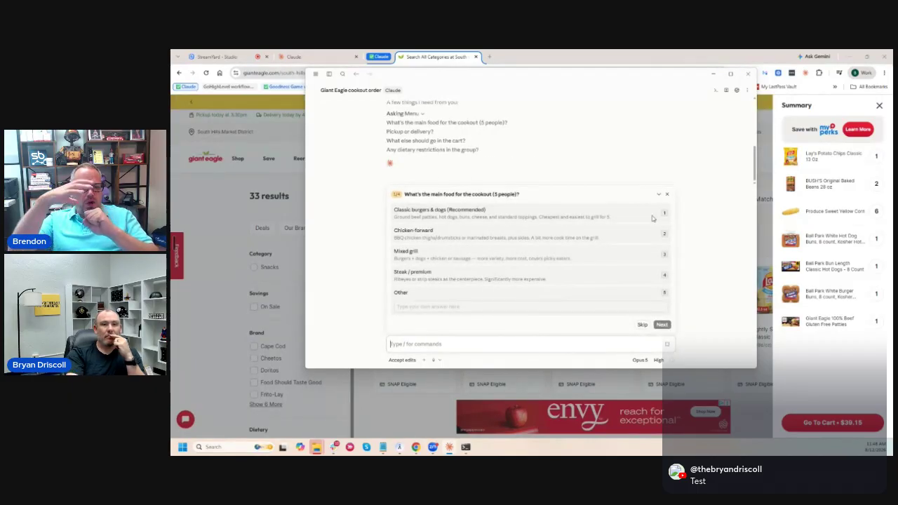
Answer the cookout questions with classic burgers & dogs, curbside pickup, all four listed extras including beer, and no dietary restrictions.
{"action": "left_click", "coordinate": [544, 209]}
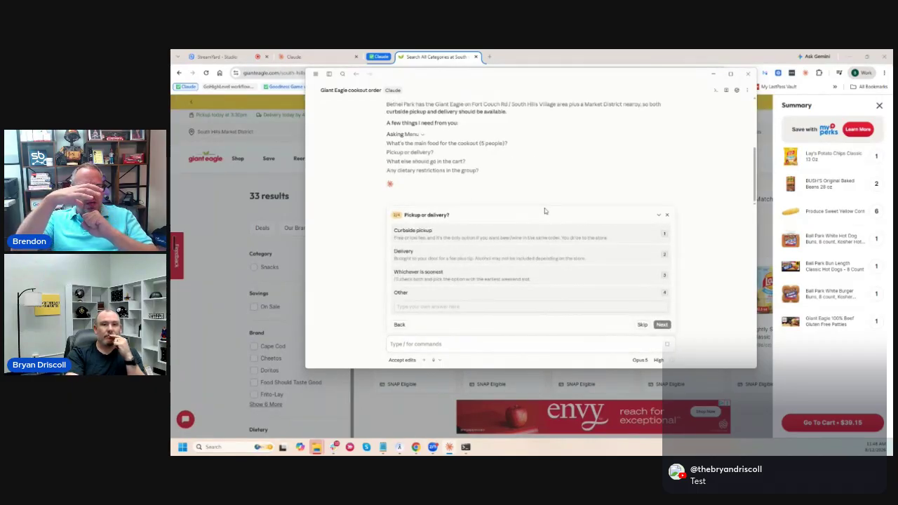
{"action": "left_click", "coordinate": [460, 236]}
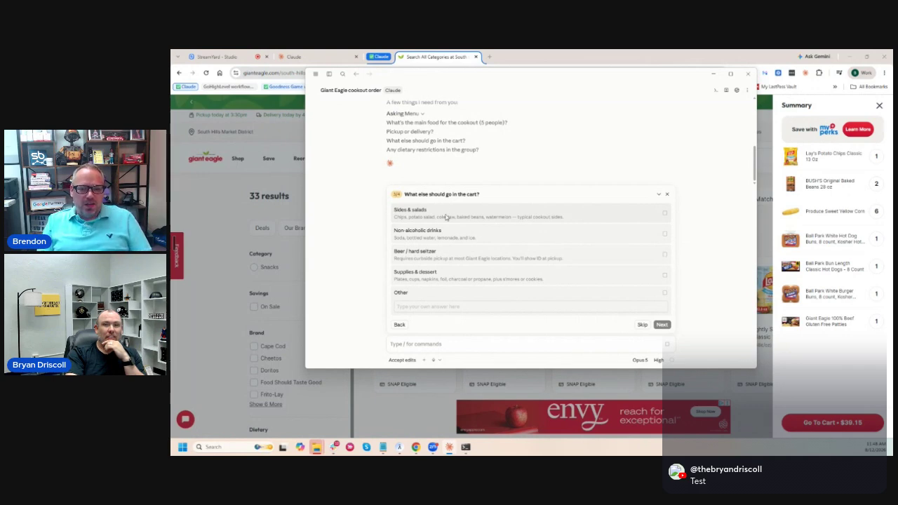
{"action": "left_click", "coordinate": [664, 214]}
{"action": "left_click", "coordinate": [665, 234]}
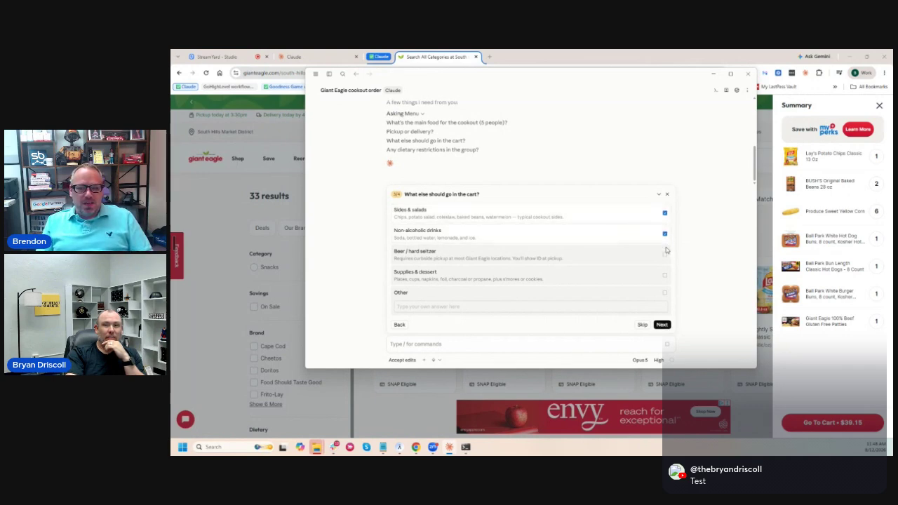
{"action": "left_click", "coordinate": [667, 279]}
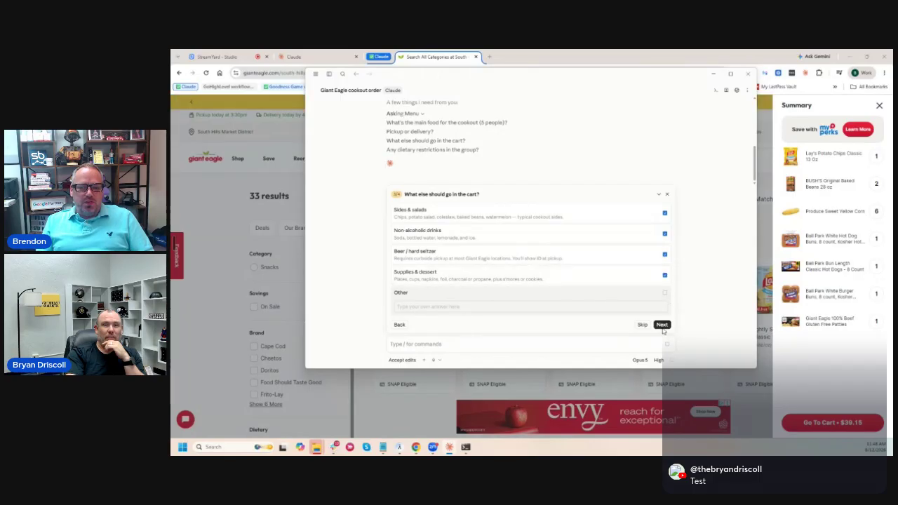
{"action": "left_click", "coordinate": [661, 325]}
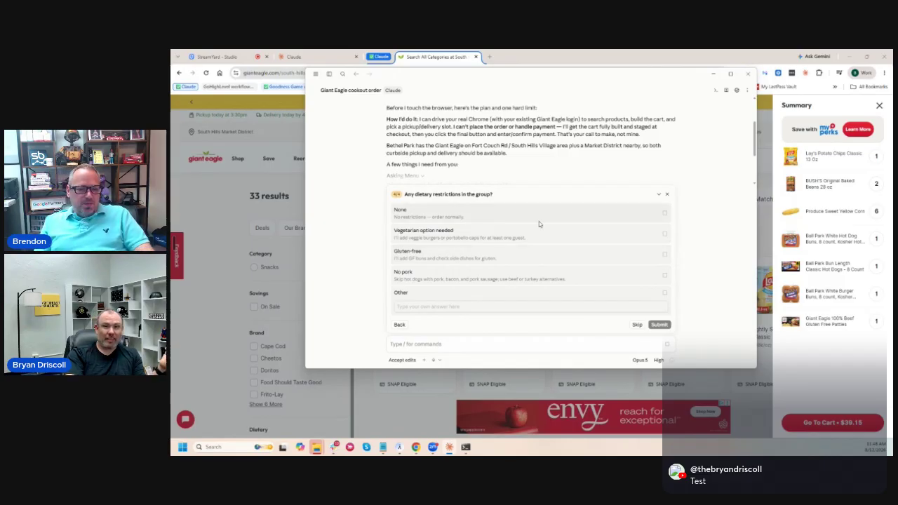
{"action": "left_click", "coordinate": [665, 215]}
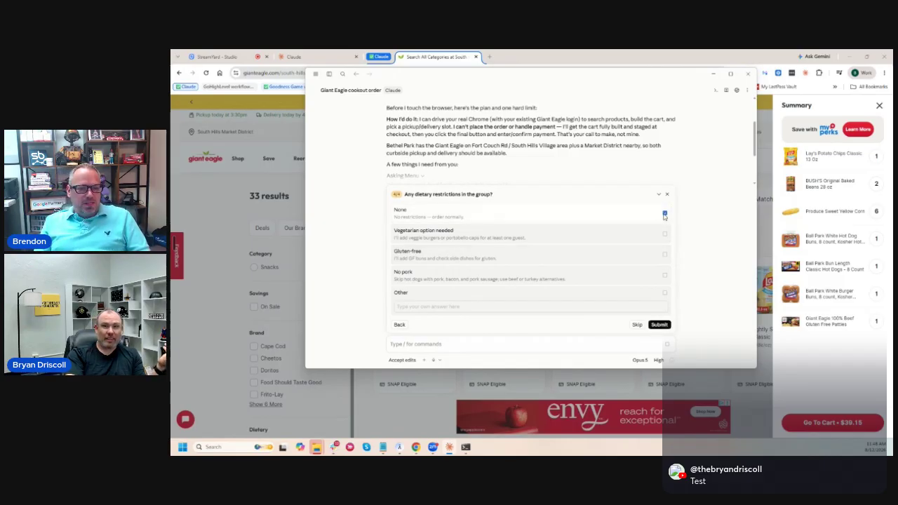
{"action": "left_click", "coordinate": [660, 325]}
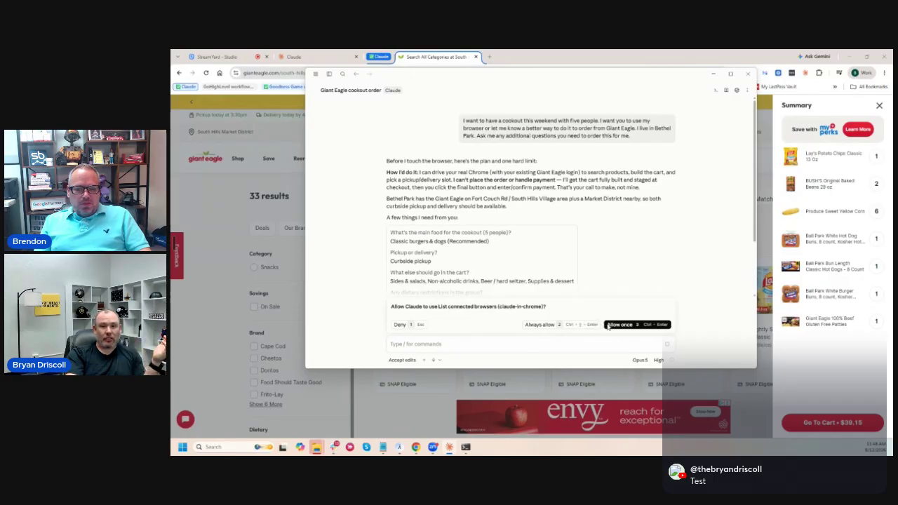
Allow the browser listing once, choose a confirmation screen in every connected Chrome extension, and allow the browser switch once.
{"action": "left_click", "coordinate": [617, 324]}
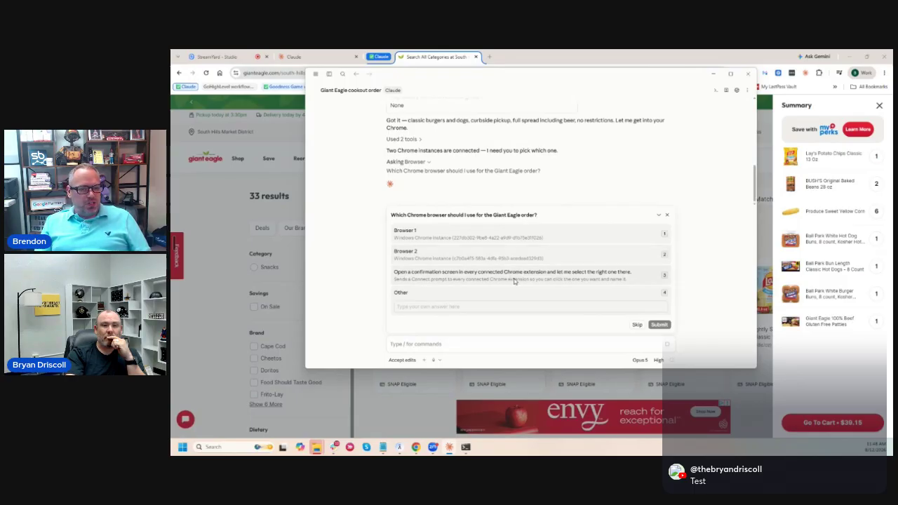
{"action": "left_click", "coordinate": [514, 278]}
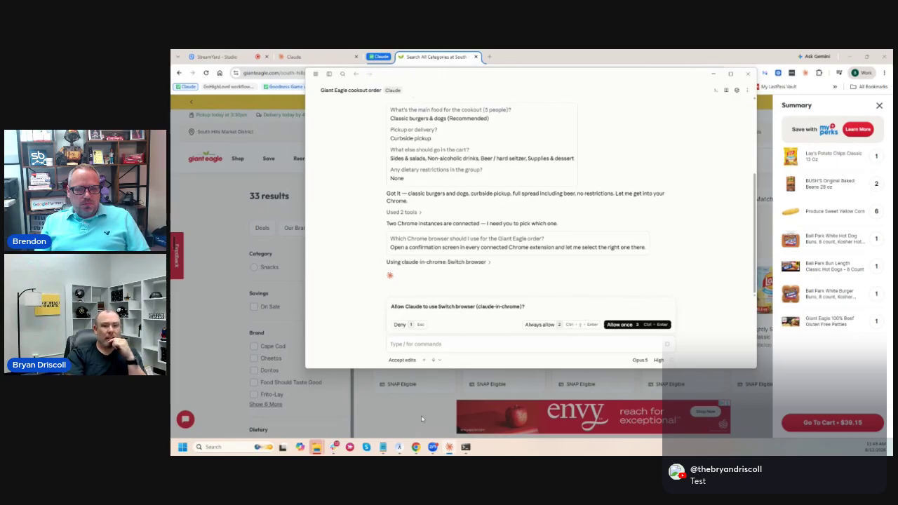
{"action": "mouse_move", "coordinate": [418, 450]}
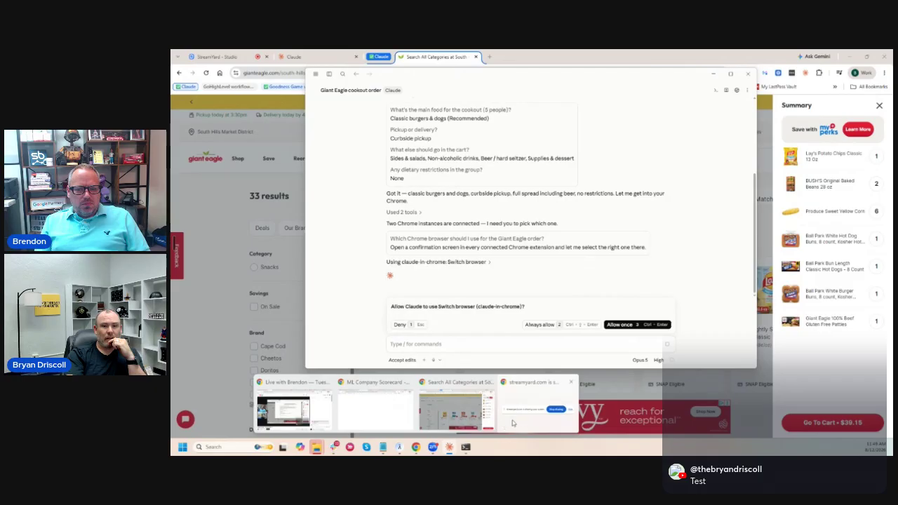
{"action": "left_click", "coordinate": [623, 326]}
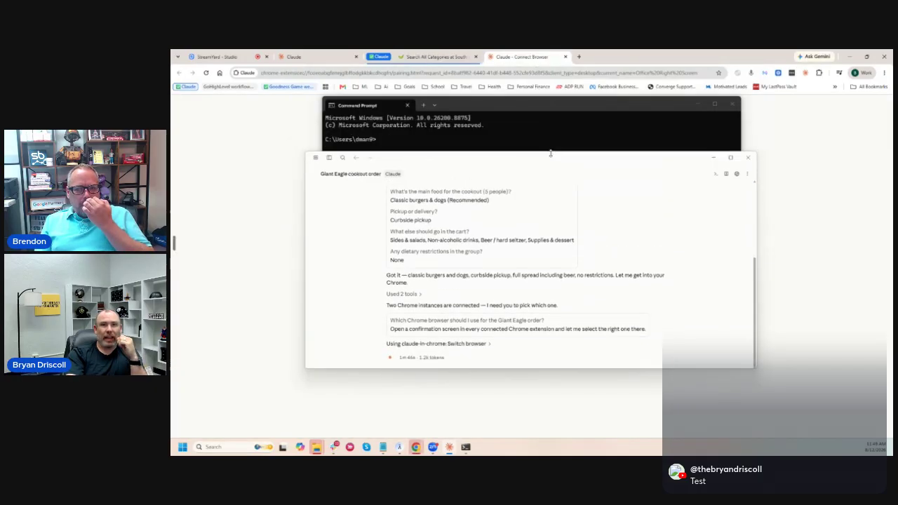
Clear the Command Prompt and Claude windows off the connection request, and connect Claude Desktop to the browser named Office Right Screen.
{"action": "left_click", "coordinate": [698, 105]}
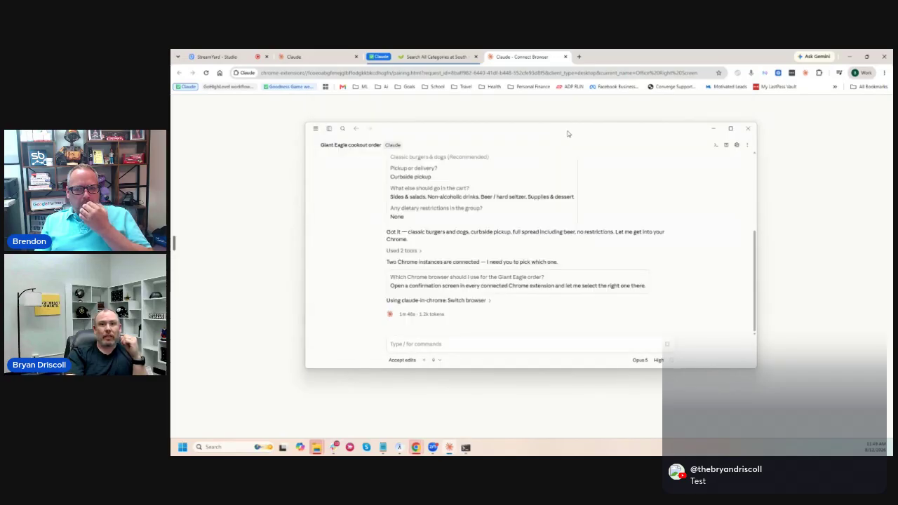
{"action": "left_click_drag", "start_coordinate": [563, 129], "coordinate": [802, 90]}
{"action": "left_click", "coordinate": [483, 298]}
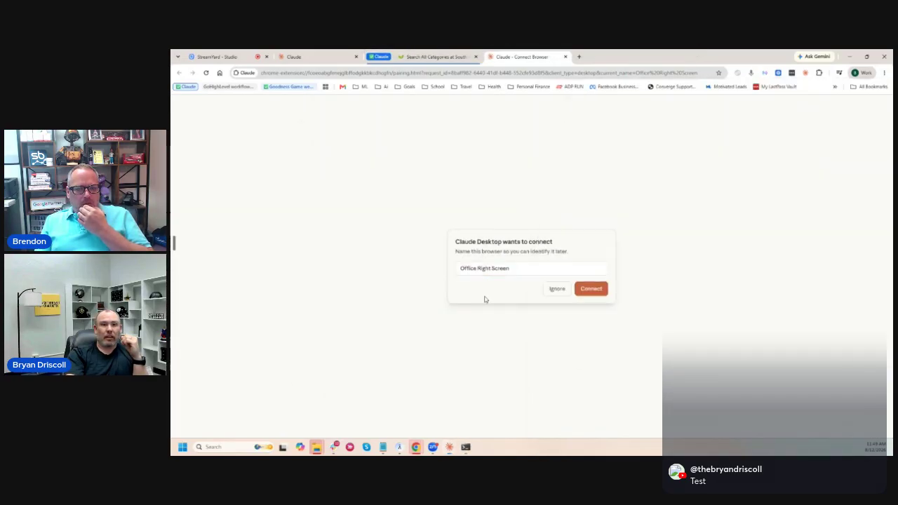
{"action": "left_click", "coordinate": [599, 293]}
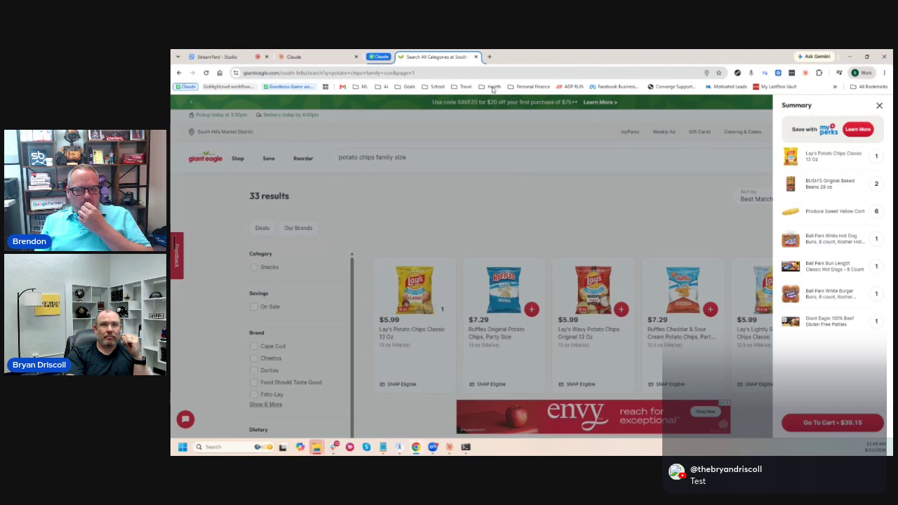
Reopen the Giant Eagle cart summary, and allow Claude's Tabs Context and Navigate requests once each.
{"action": "left_click", "coordinate": [879, 105]}
{"action": "left_click", "coordinate": [852, 156]}
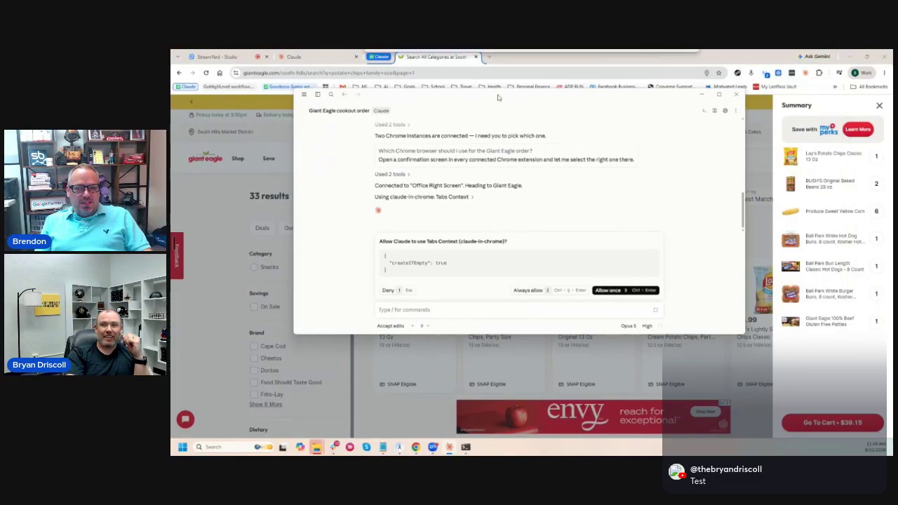
{"action": "left_click", "coordinate": [618, 287]}
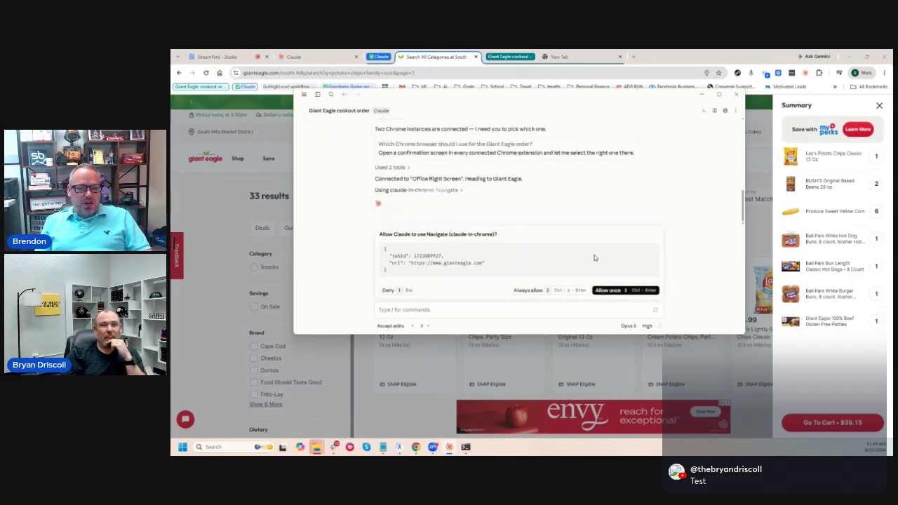
{"action": "left_click", "coordinate": [606, 291]}
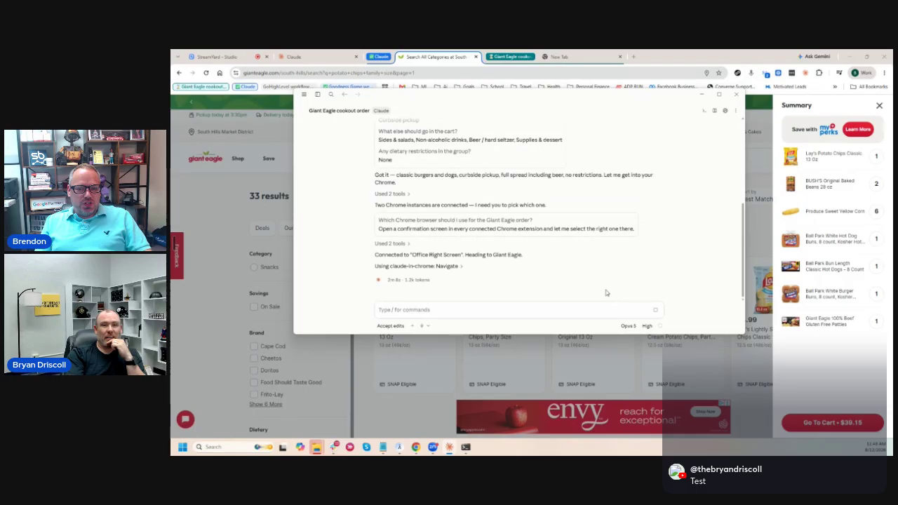
{"action": "left_click", "coordinate": [604, 289]}
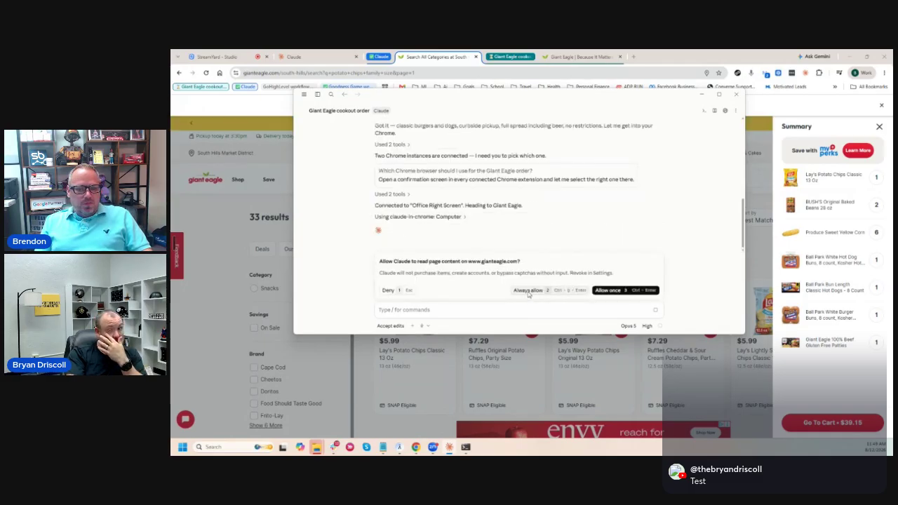
{"action": "left_click", "coordinate": [563, 290]}
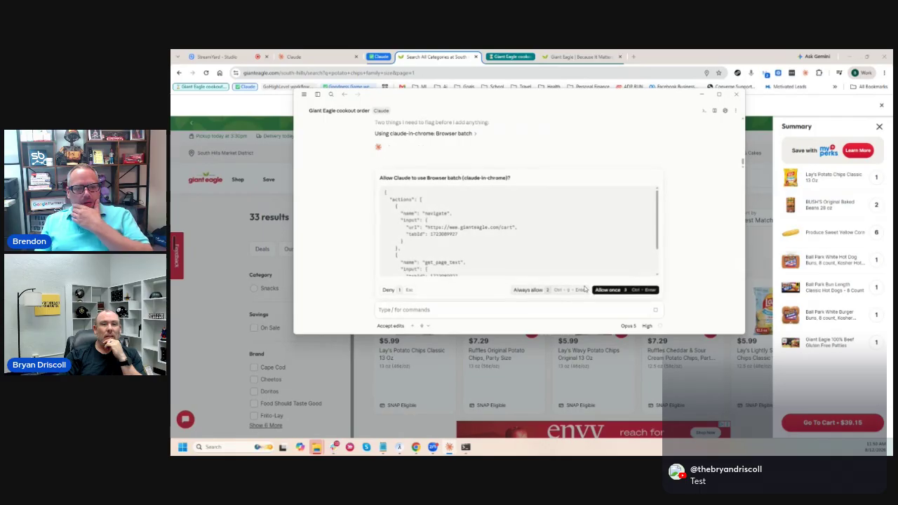
{"action": "left_click", "coordinate": [530, 291]}
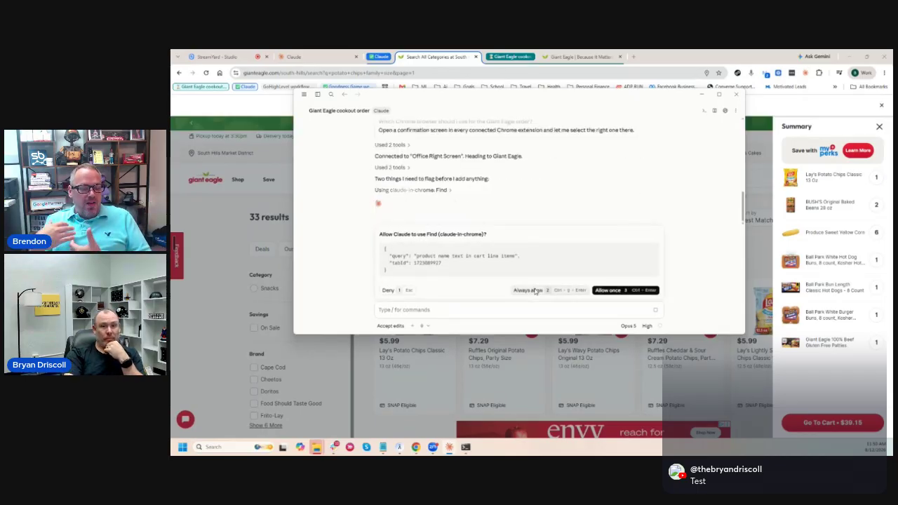
{"action": "left_click", "coordinate": [536, 291]}
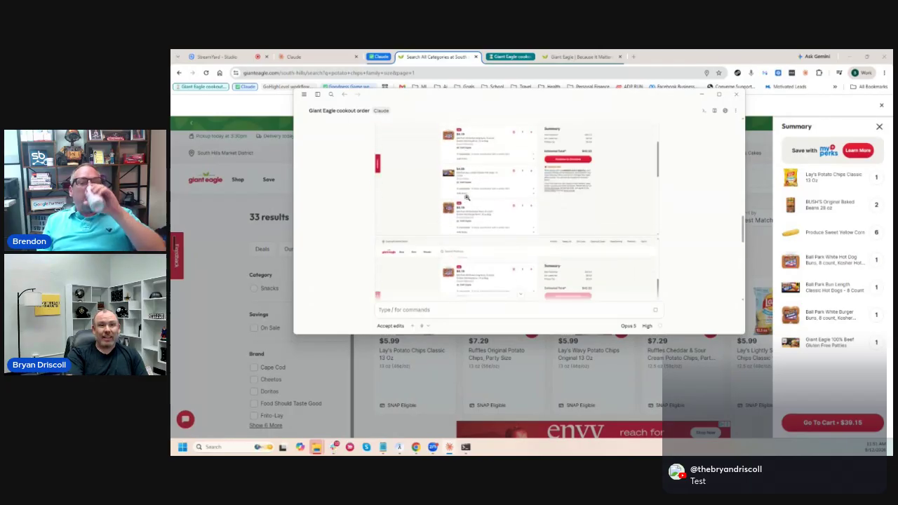
Review Claude's progress in the cookout order chat, check the live Giant Eagle cart page, and read the chat through to Claude's status report.
{"action": "scroll", "coordinate": [466, 198], "scroll_direction": "up", "scroll_amount": 10}
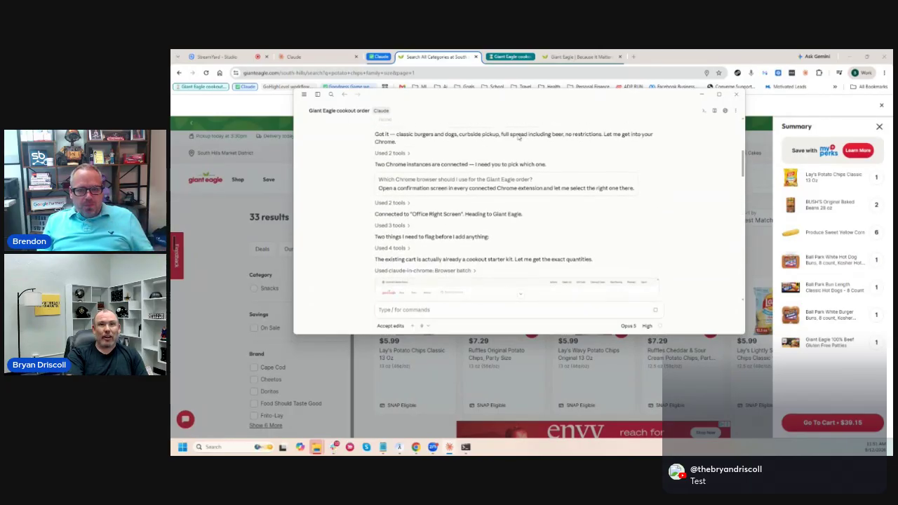
{"action": "left_click", "coordinate": [571, 58]}
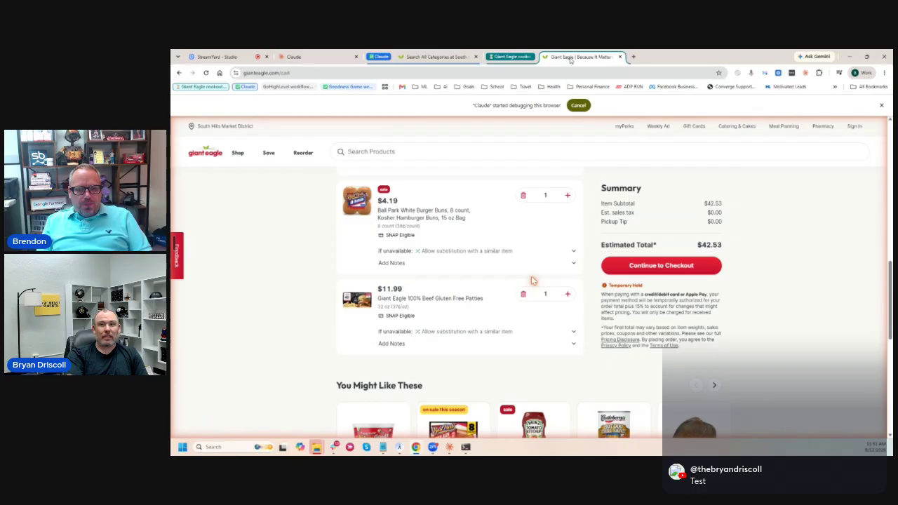
{"action": "mouse_move", "coordinate": [449, 446]}
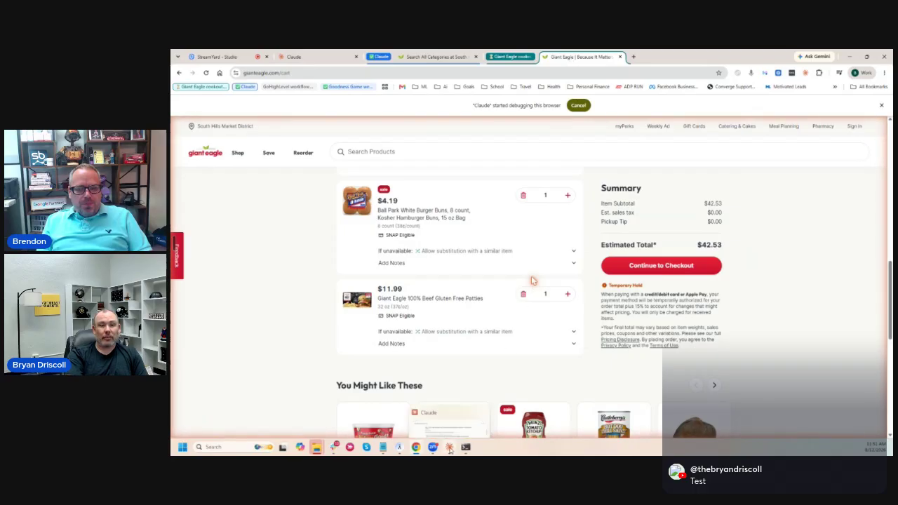
{"action": "left_click", "coordinate": [461, 414]}
{"action": "scroll", "coordinate": [519, 175], "scroll_direction": "down", "scroll_amount": 5}
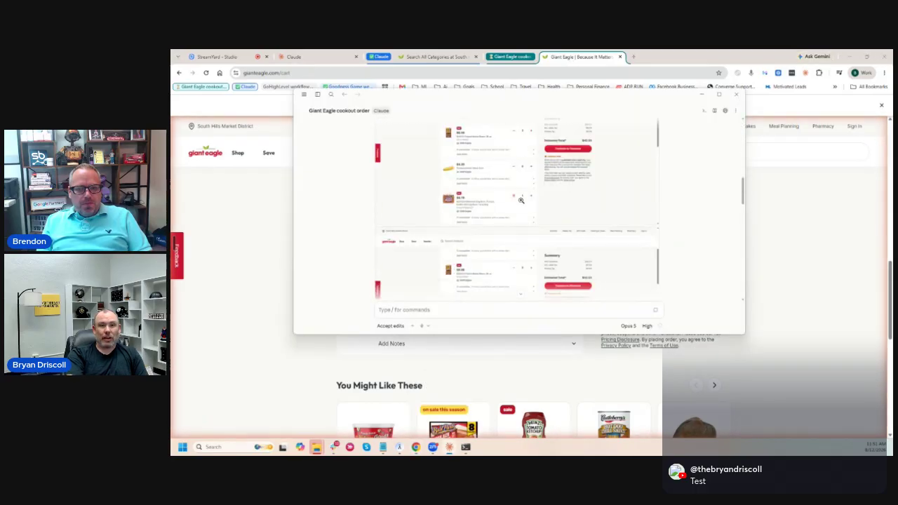
{"action": "scroll", "coordinate": [521, 201], "scroll_direction": "down", "scroll_amount": 8}
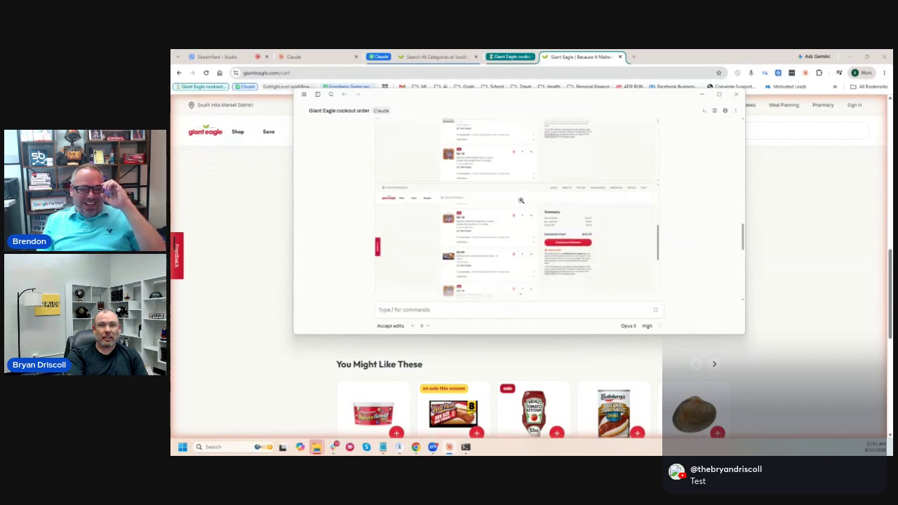
{"action": "scroll", "coordinate": [521, 201], "scroll_direction": "down", "scroll_amount": 6}
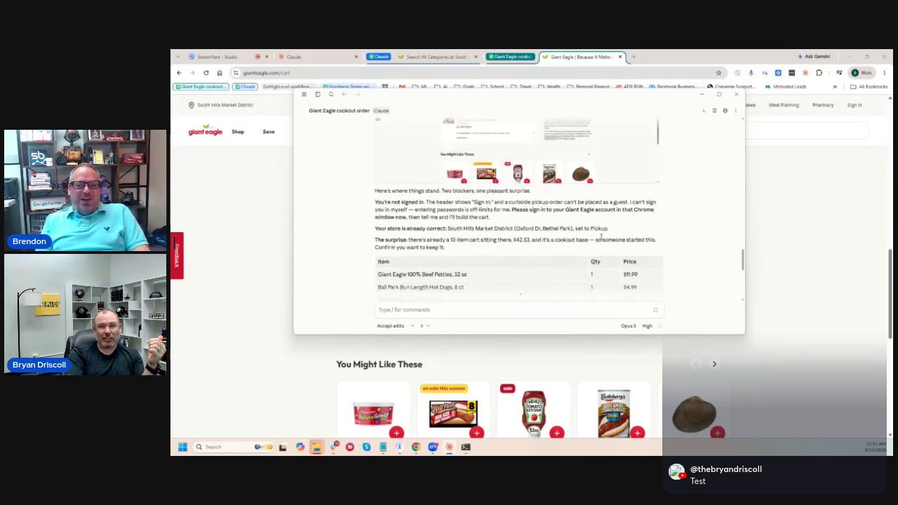
Reply to Claude's list of suggested cookout additions with "ok - please add them".
{"action": "left_click", "coordinate": [509, 309]}
{"action": "type", "text": "Replace all"}
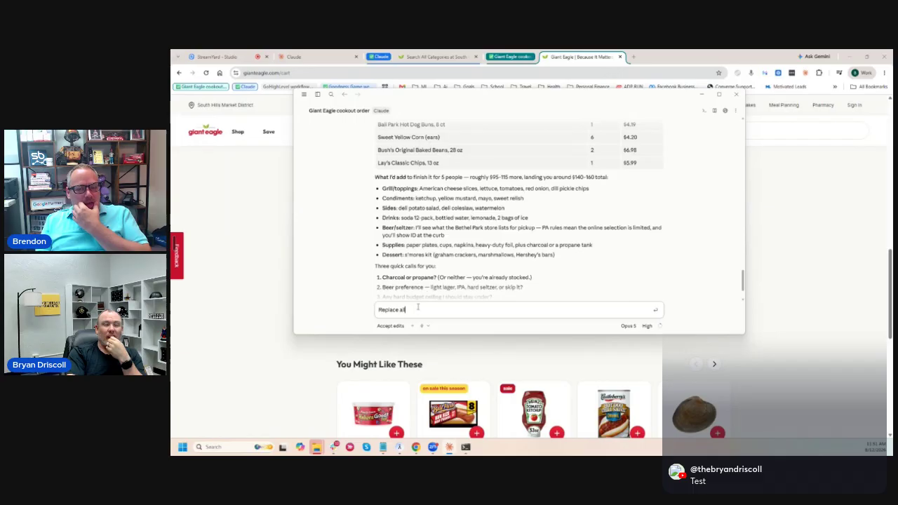
{"action": "left_click_drag", "start_coordinate": [413, 309], "coordinate": [365, 311]}
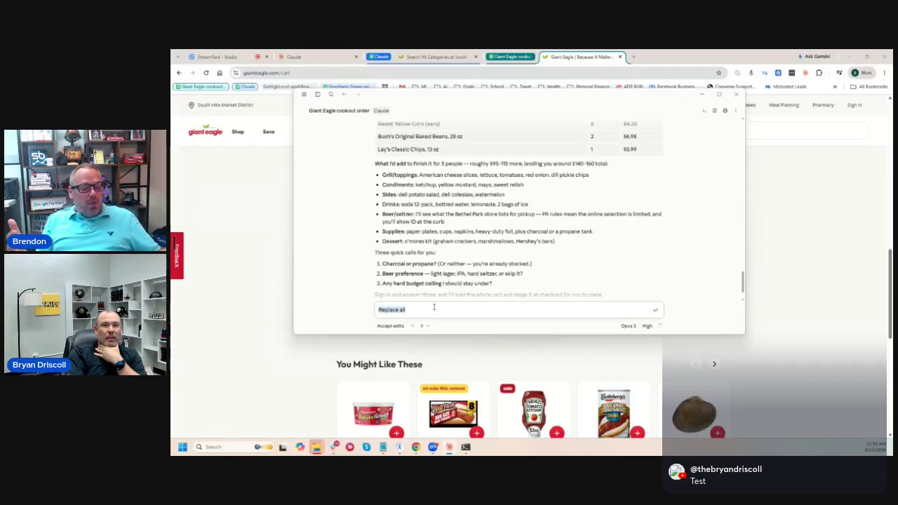
{"action": "type", "text": "ok - p"}
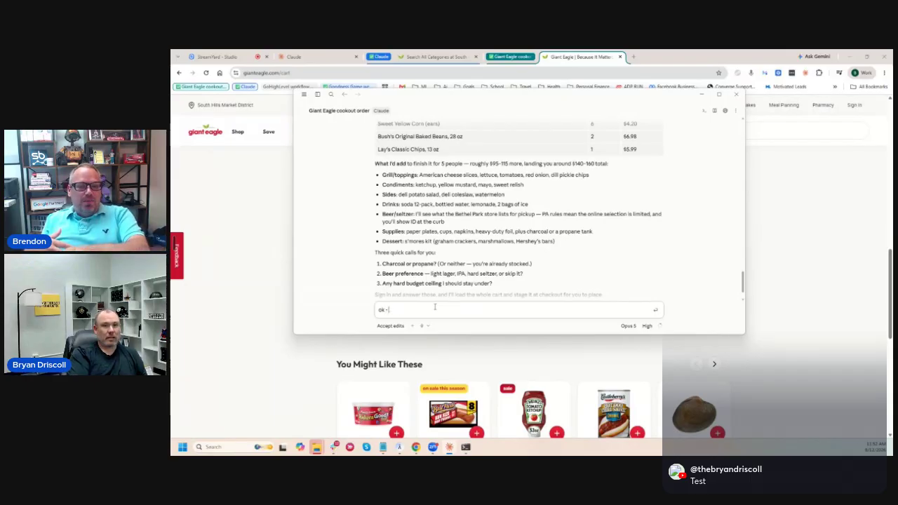
{"action": "type", "text": "lease add them"}
{"action": "key", "text": "Return"}
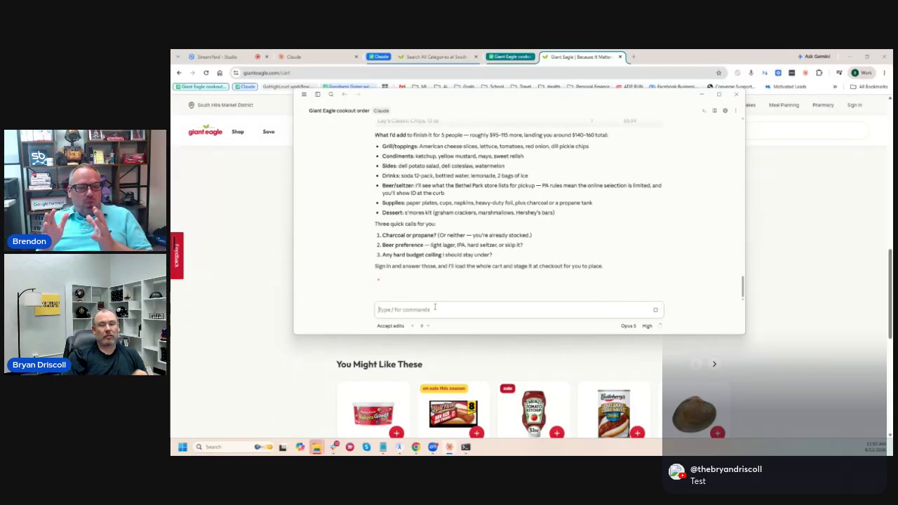
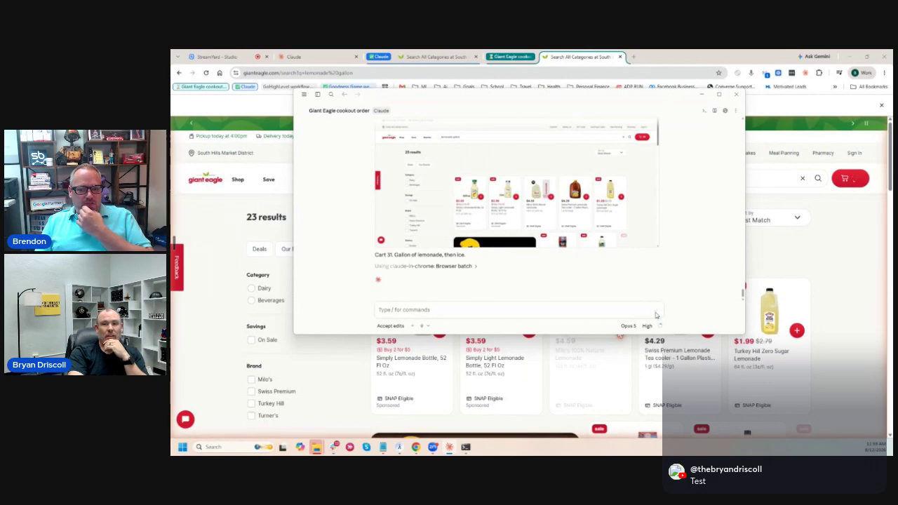
Bring the Giant Eagle page forward, examine the full list of items in the cart summary, and switch to the StreamYard studio.
{"action": "left_click", "coordinate": [619, 333]}
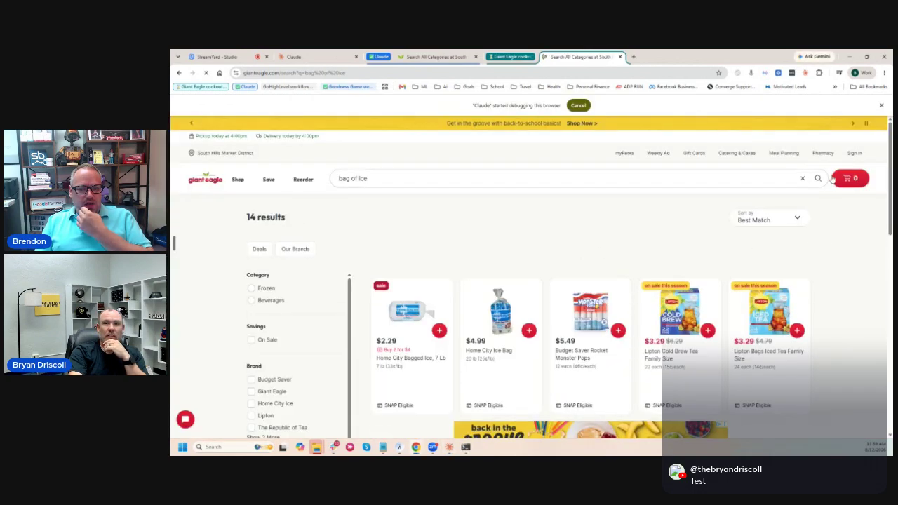
{"action": "left_click", "coordinate": [852, 180]}
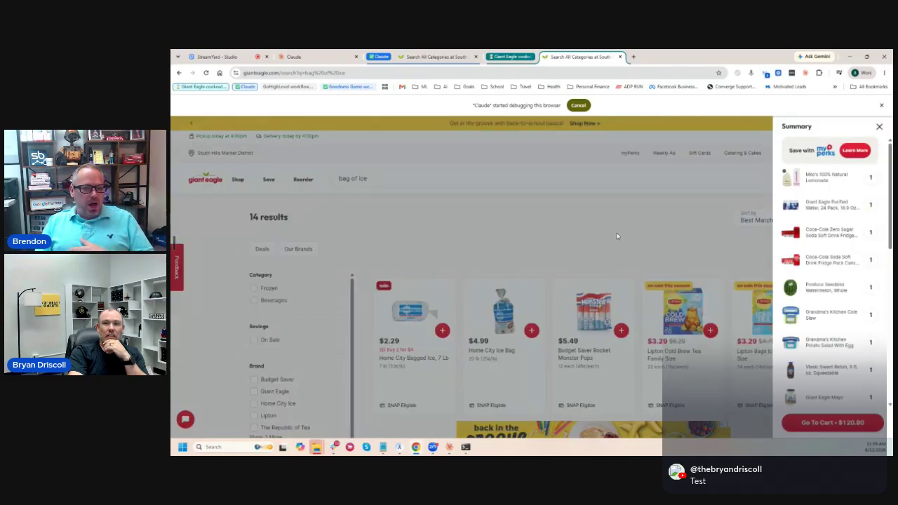
{"action": "scroll", "coordinate": [808, 260], "scroll_direction": "down", "scroll_amount": 5}
{"action": "scroll", "coordinate": [808, 259], "scroll_direction": "up", "scroll_amount": 10}
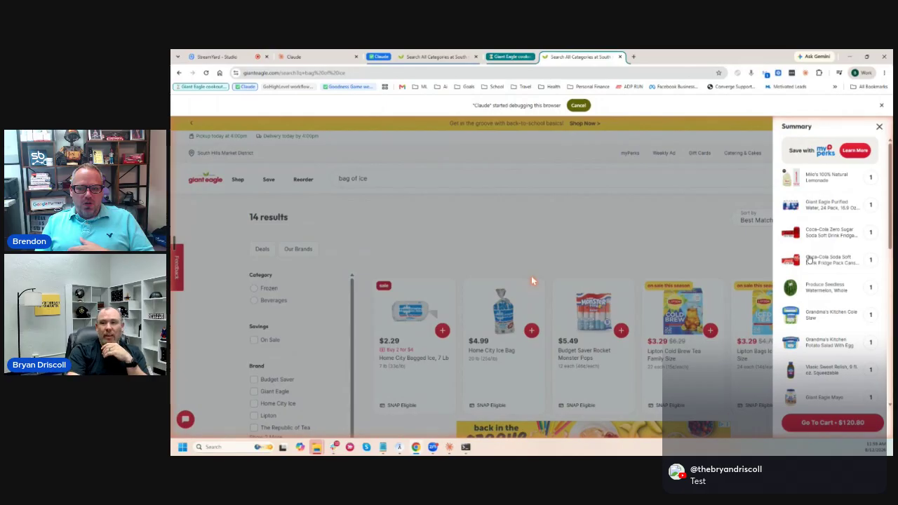
{"action": "scroll", "coordinate": [809, 259], "scroll_direction": "down", "scroll_amount": 5}
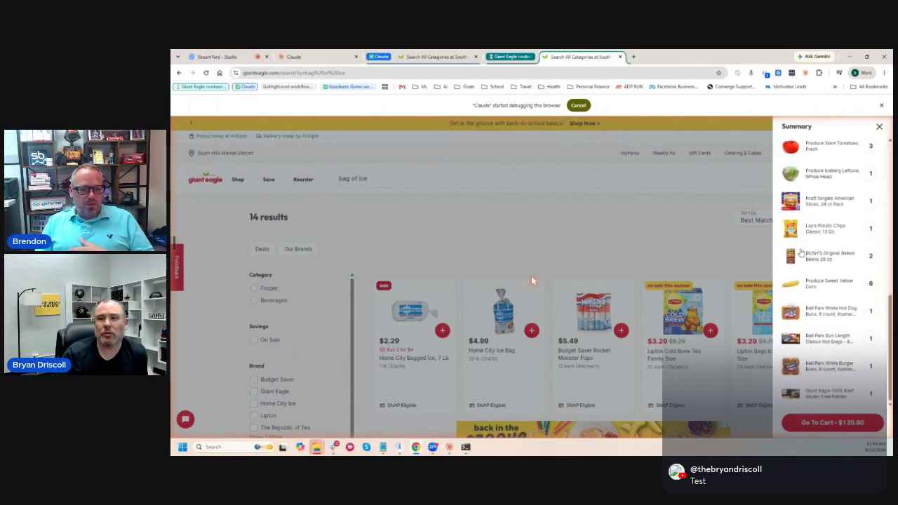
{"action": "scroll", "coordinate": [800, 254], "scroll_direction": "up", "scroll_amount": 10}
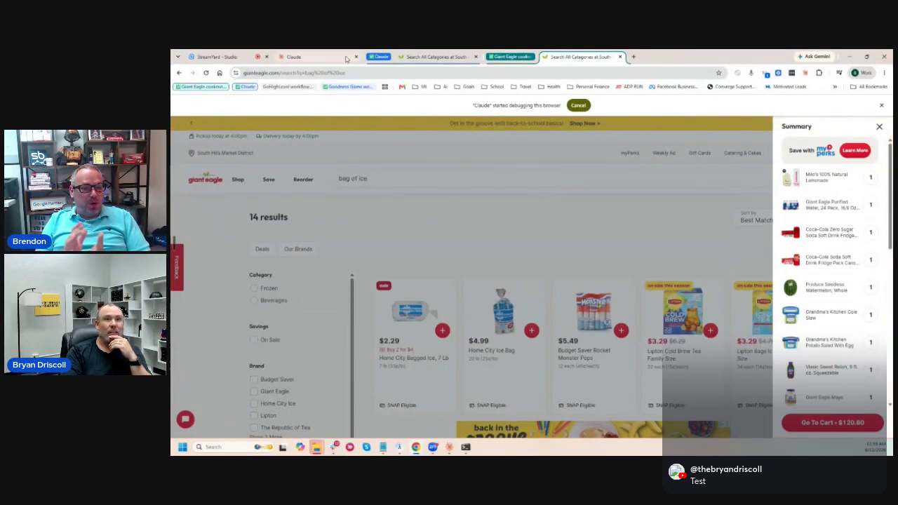
{"action": "left_click", "coordinate": [221, 56]}
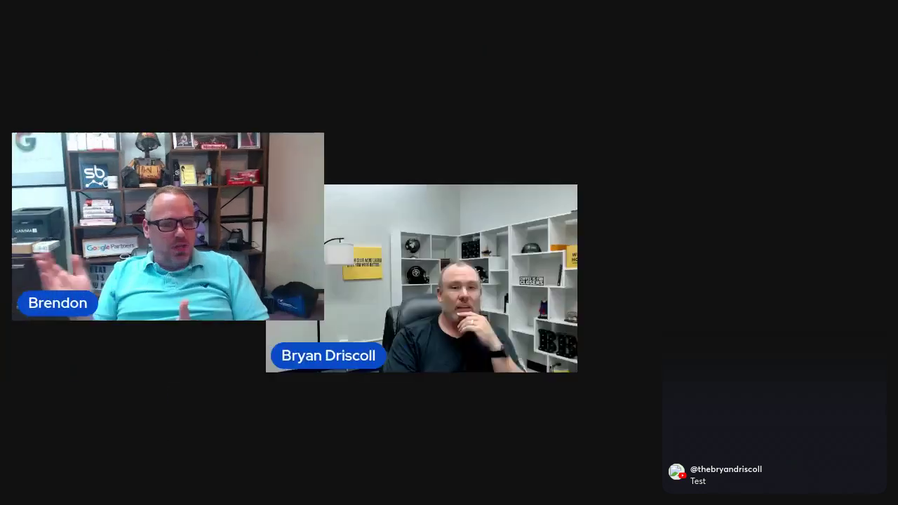